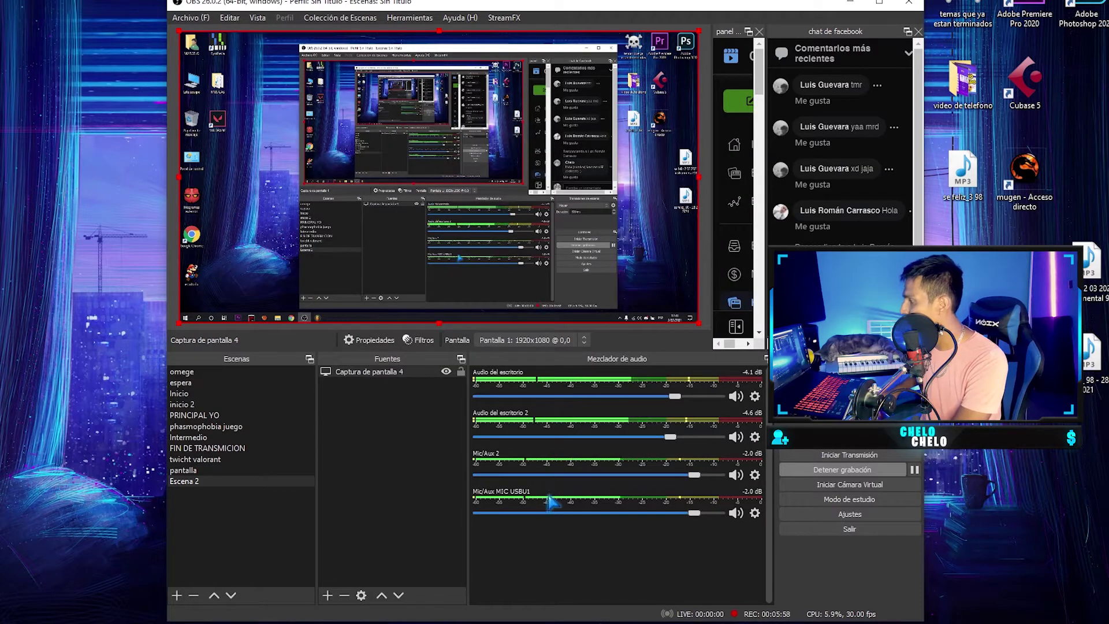
Step: Set the device of the Mic/Aux MIC USBU1 source to Micrófono (6- USB Audio CODEC) in its properties
right_click(546, 500)
click(607, 483)
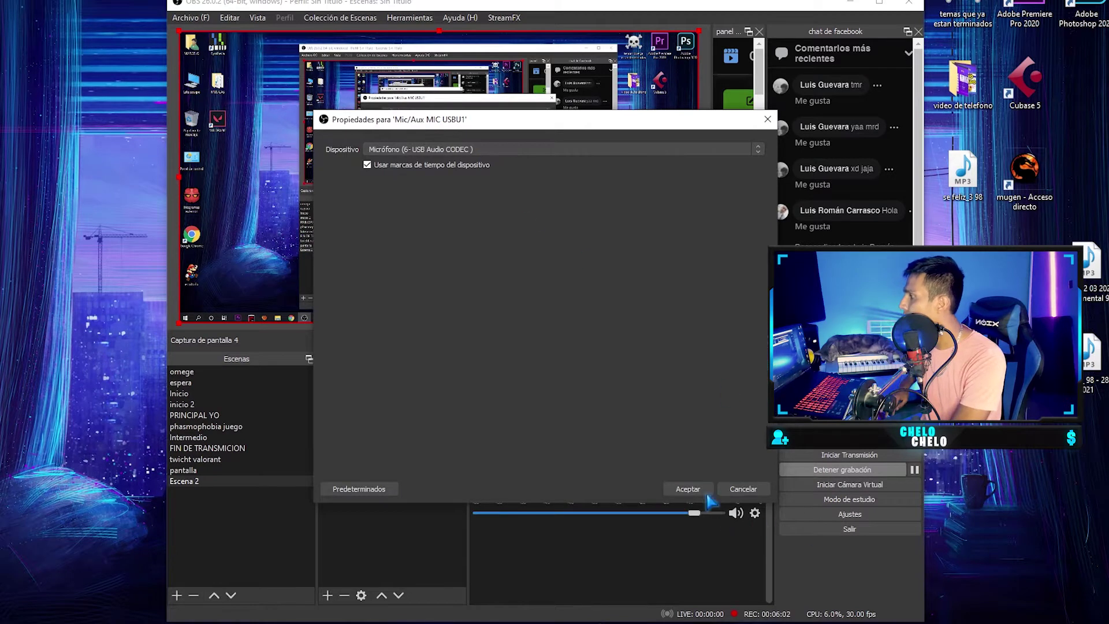
click(478, 150)
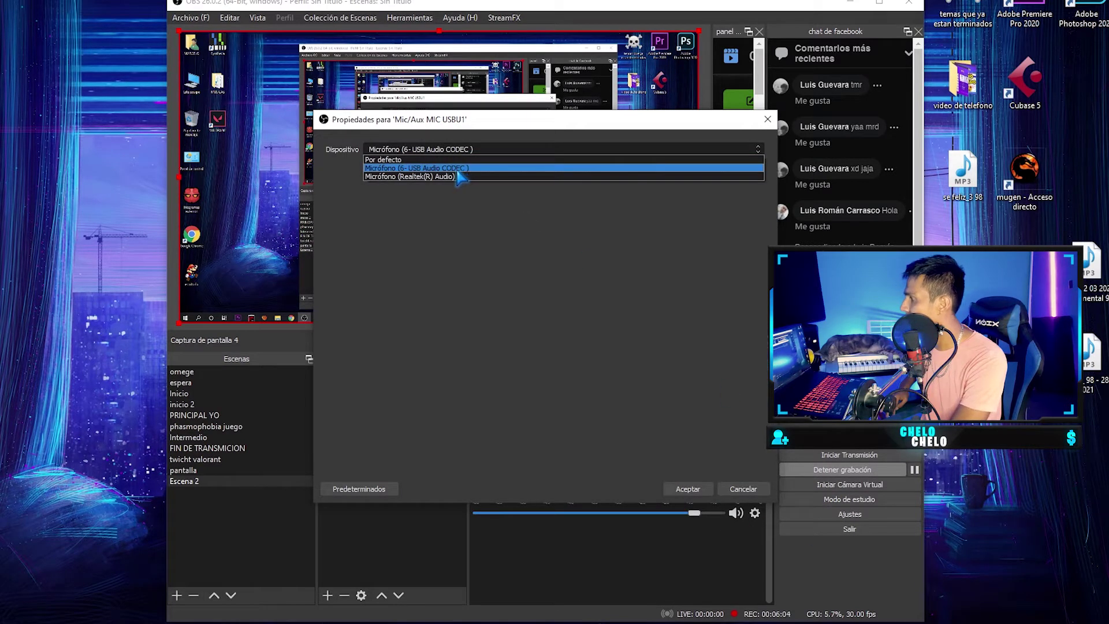
click(469, 169)
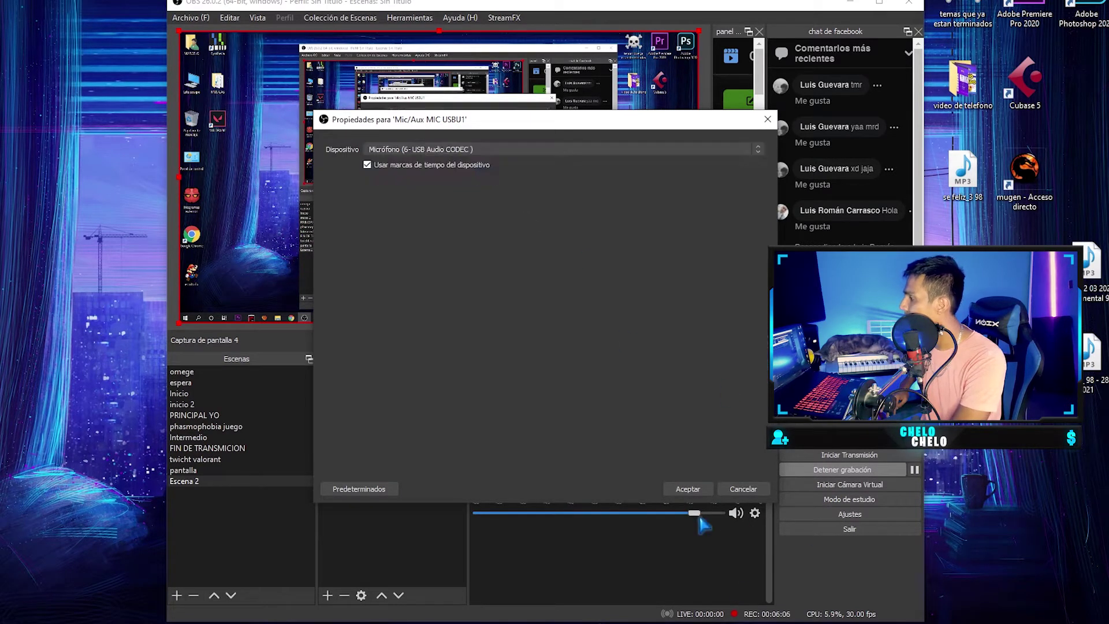
click(689, 489)
Step: Check the device assigned to the Mic/Aux 2 source in its properties without changing it
right_click(610, 460)
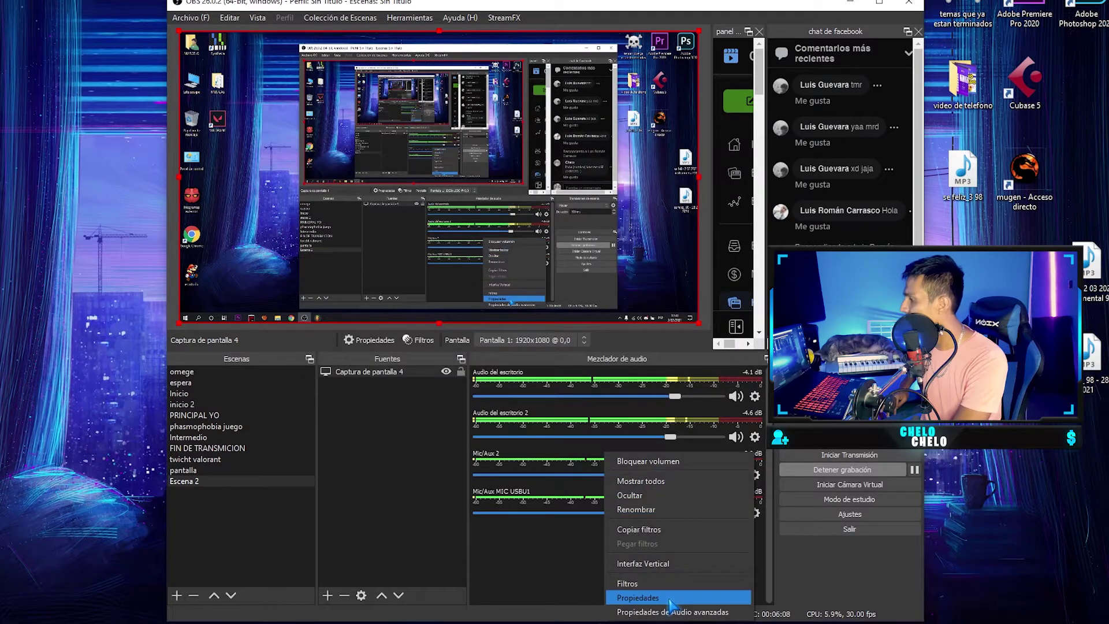
click(635, 594)
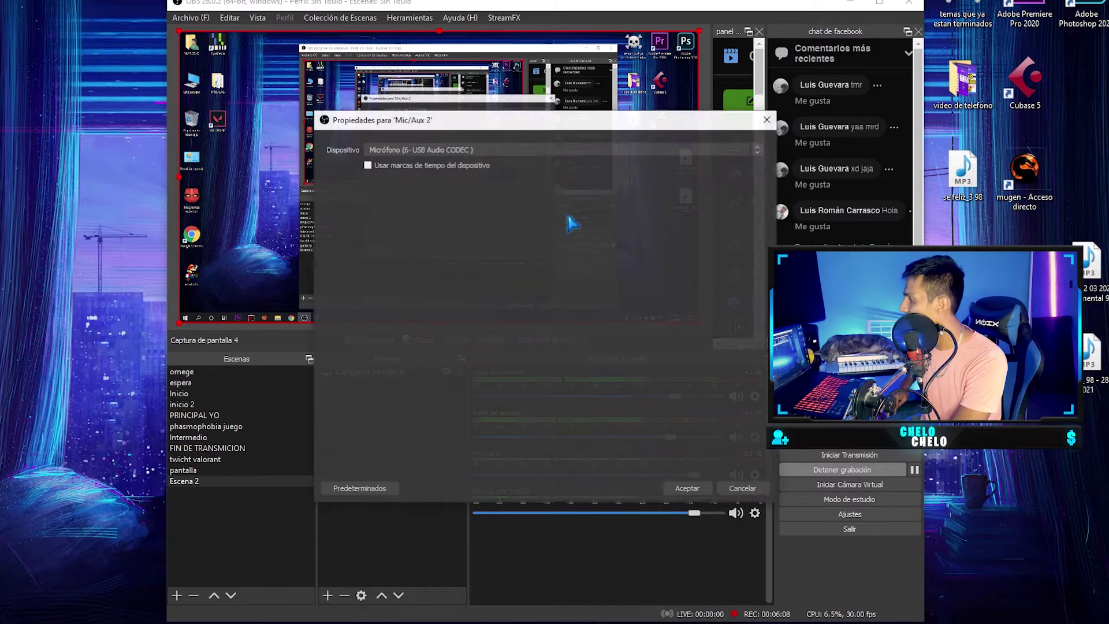
click(754, 490)
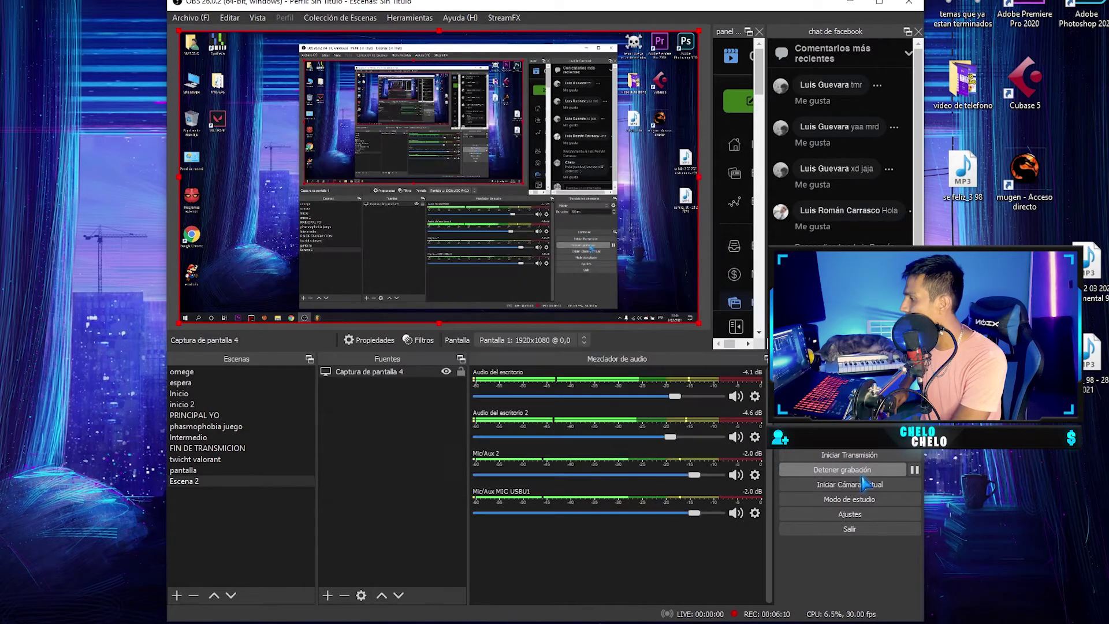
Step: Review the streaming service settings and the output settings for streaming and recording
click(860, 519)
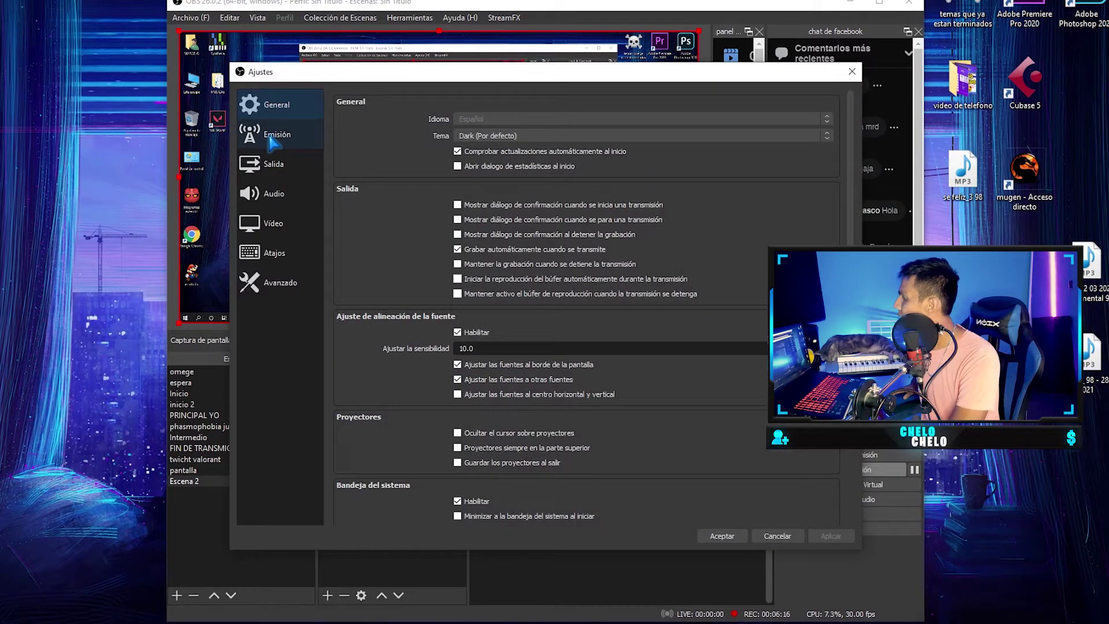
click(272, 139)
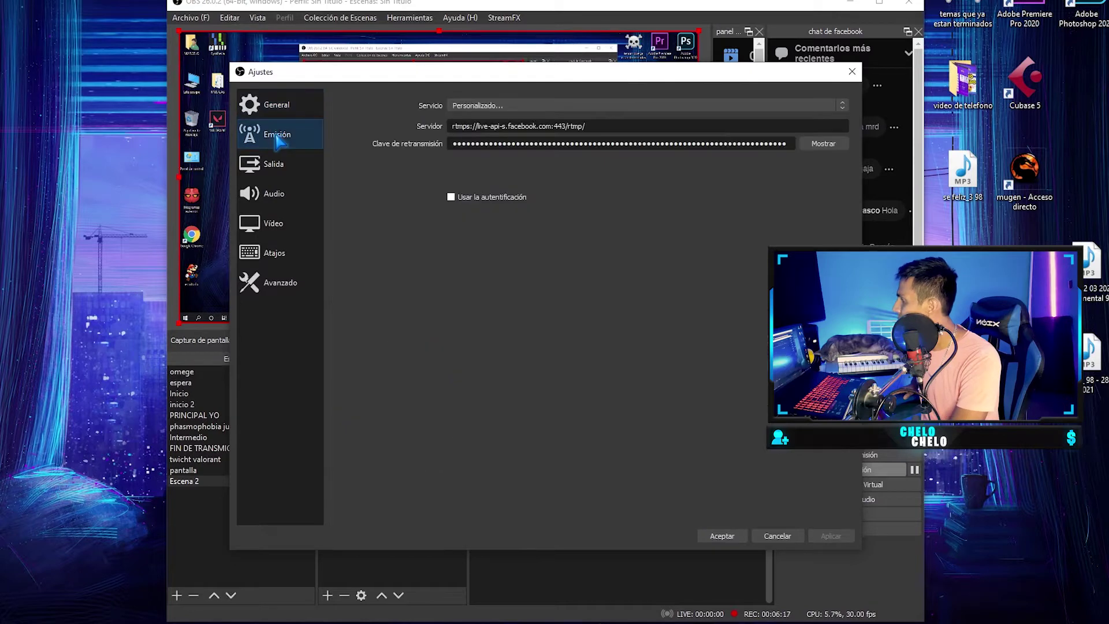
click(281, 165)
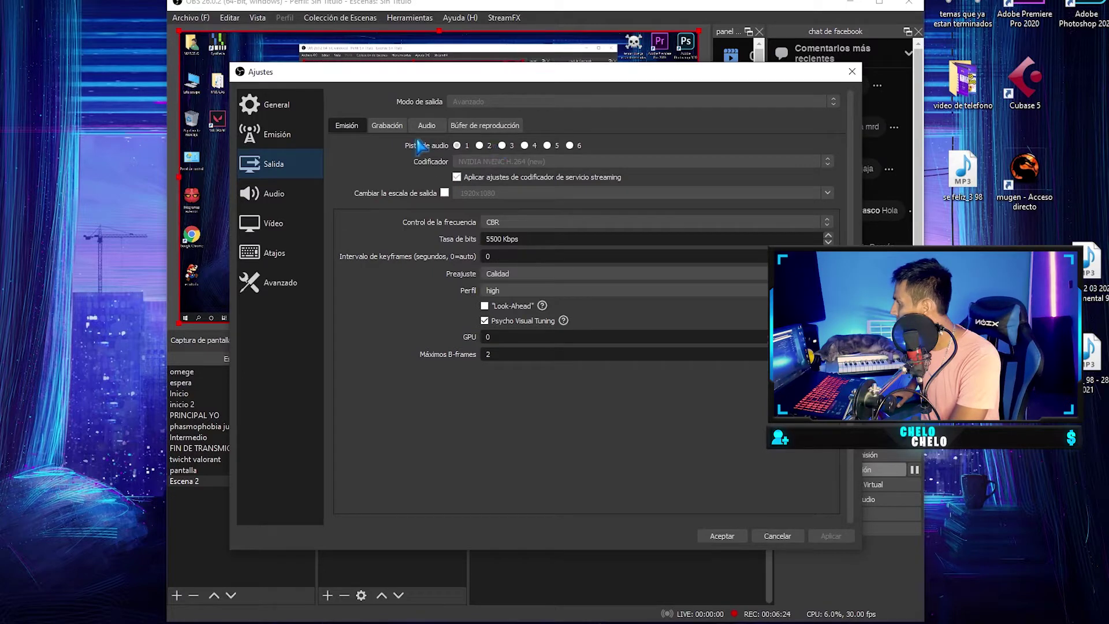
click(387, 125)
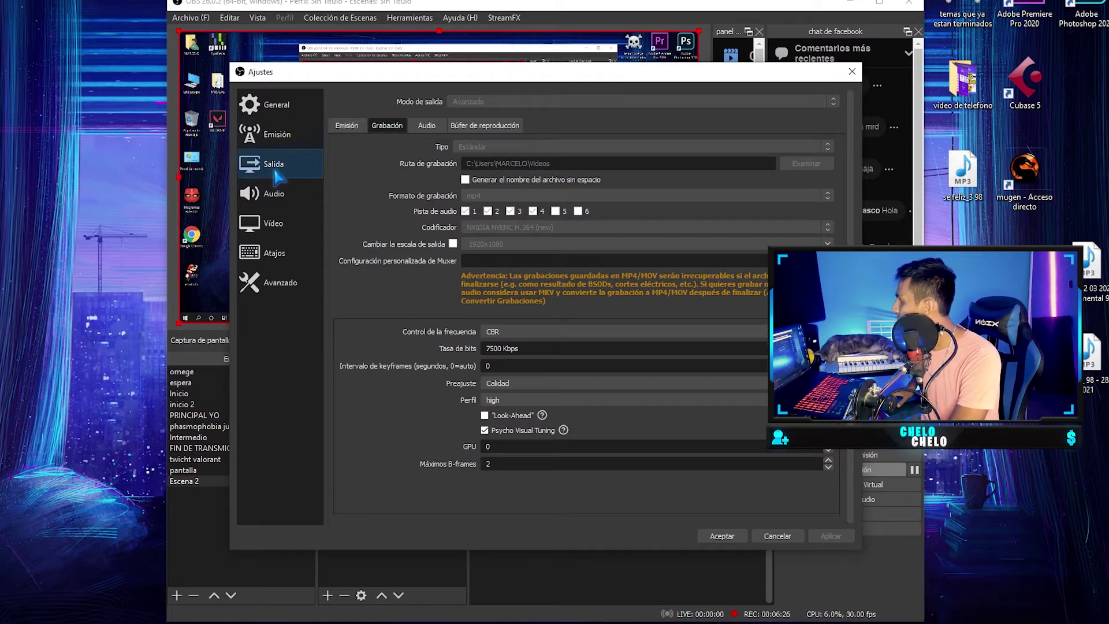
Step: In the global audio devices, keep Altavoces (6- USB Audio CODEC) for desktop audio and choose Micrófono (6- USB Audio CODEC) for Mic/auxiliar 2
click(276, 194)
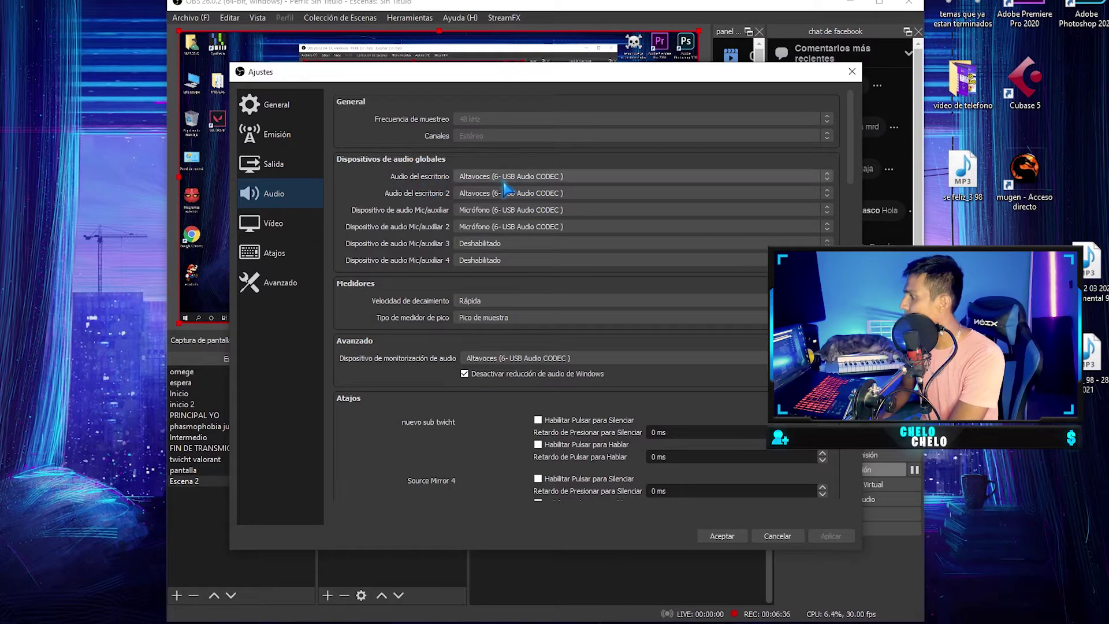
click(535, 181)
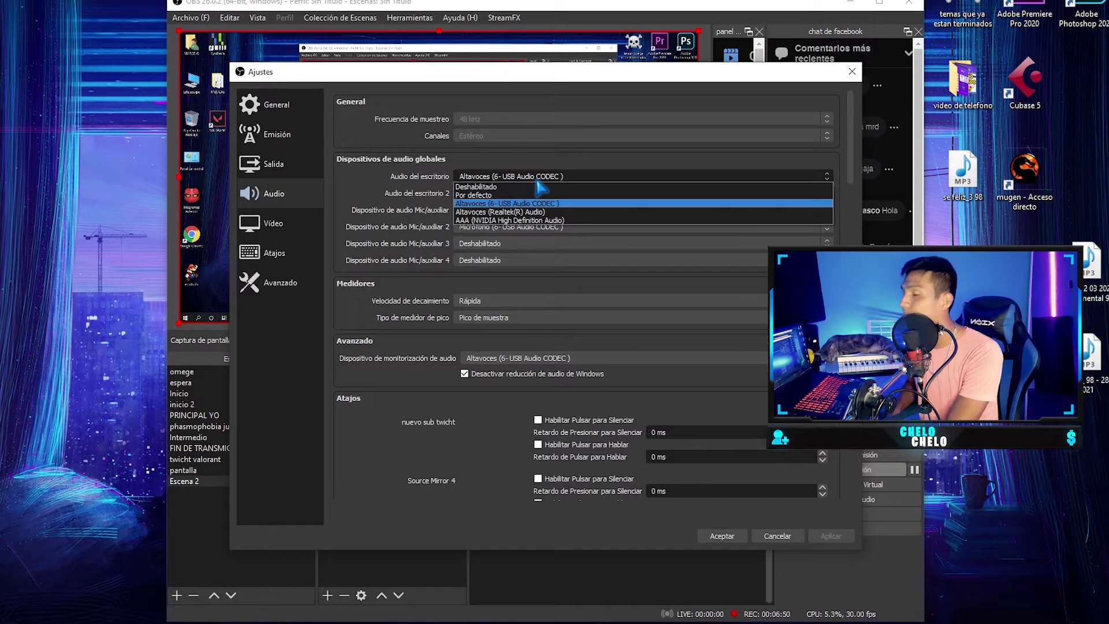
click(537, 180)
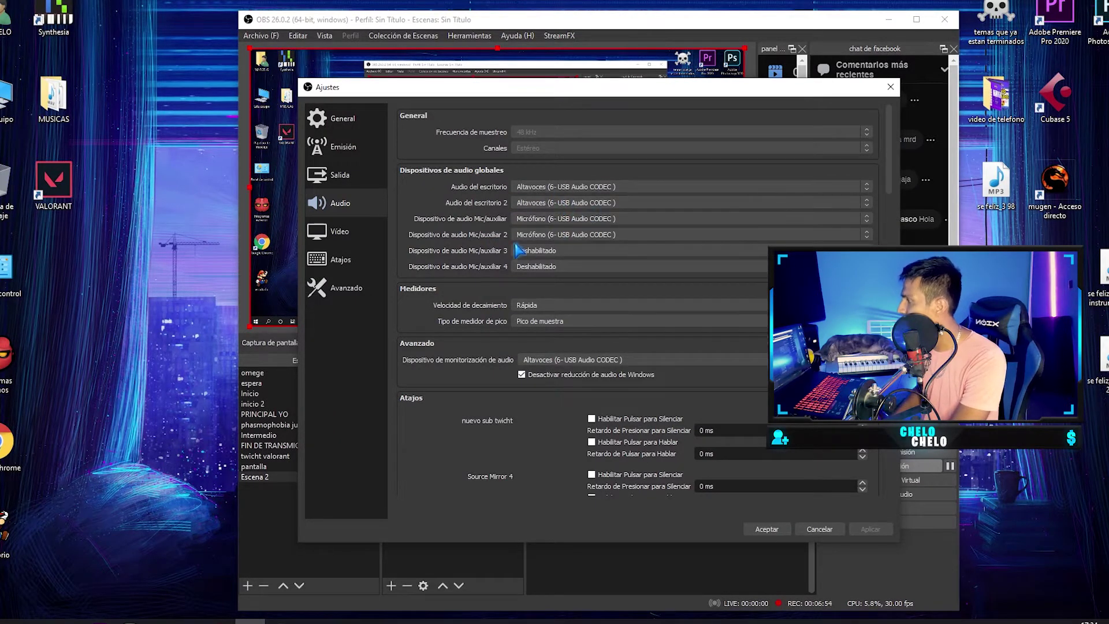
click(576, 236)
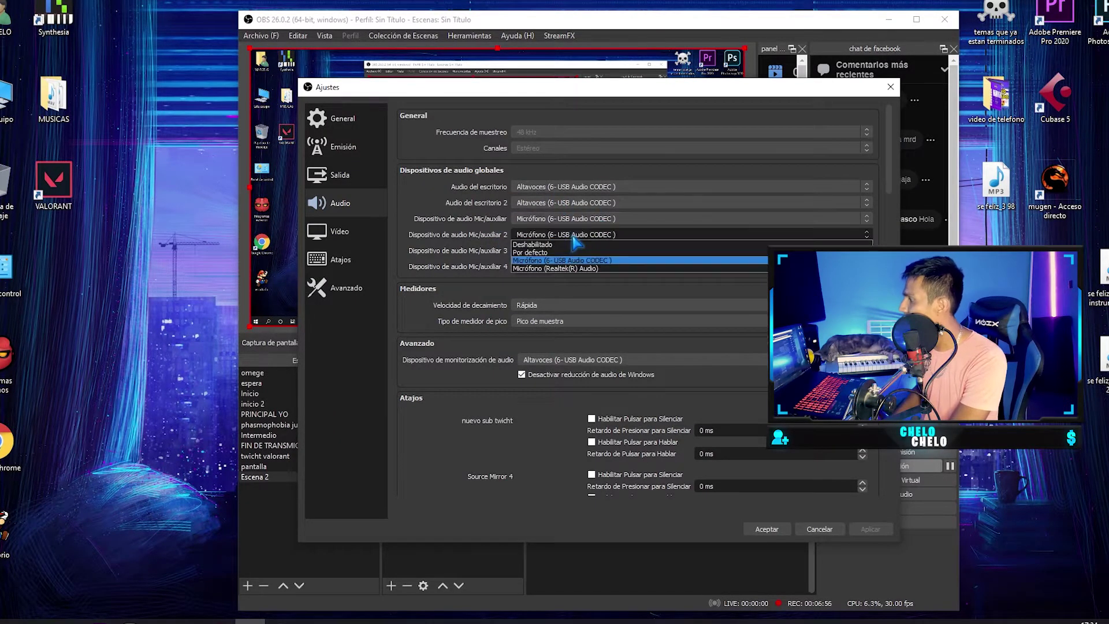
click(624, 260)
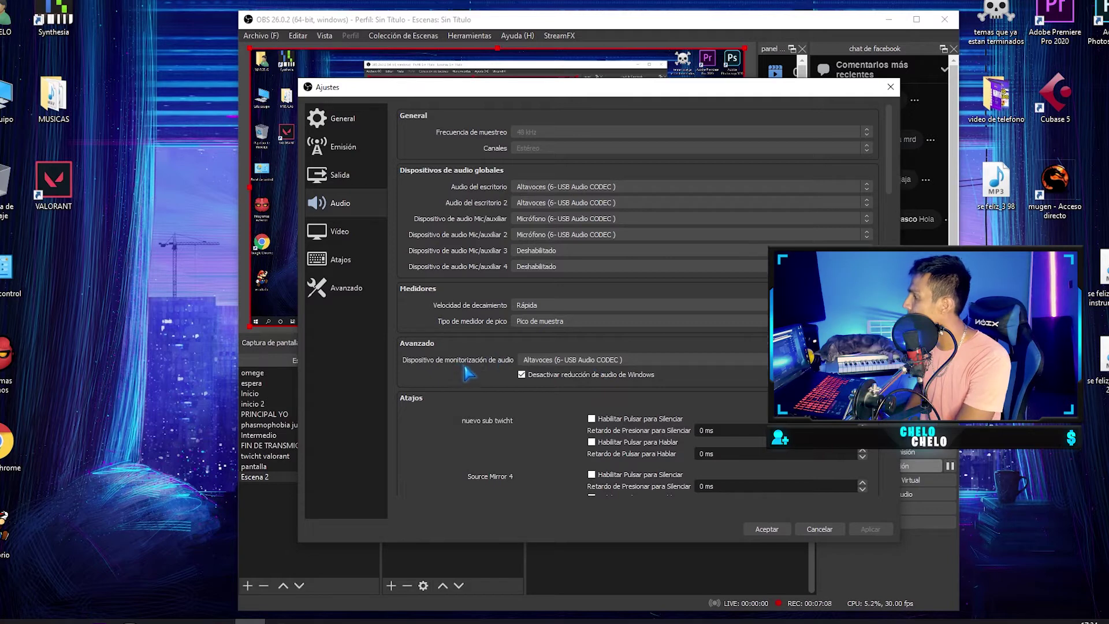
Step: Set the audio monitoring device to Altavoces (6- USB Audio CODEC) and accept the settings after checking the video and advanced options
click(604, 361)
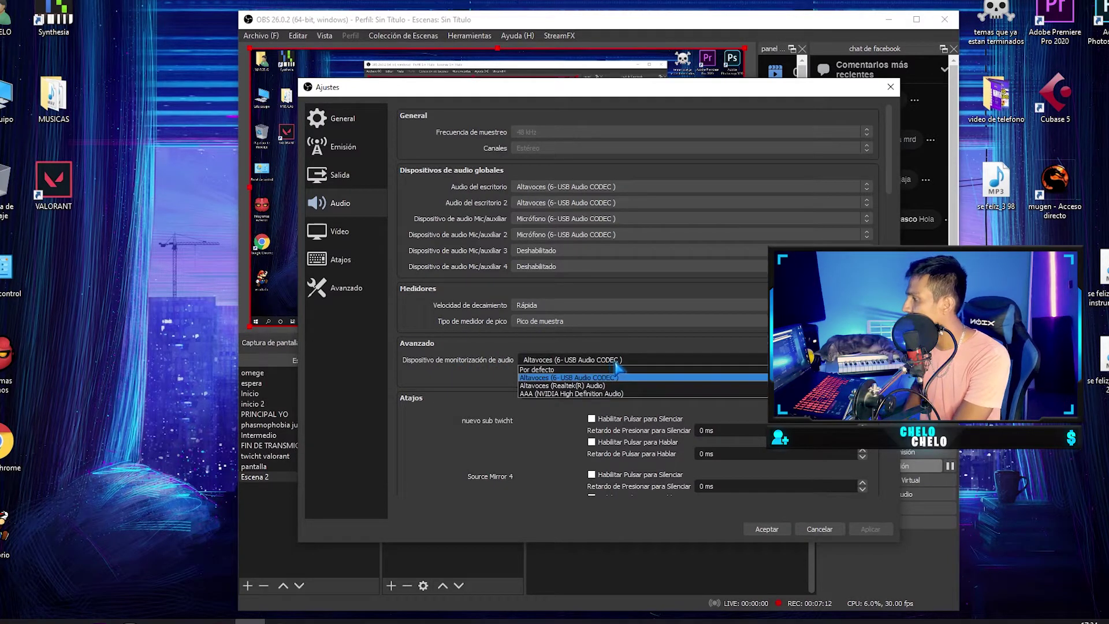
click(617, 377)
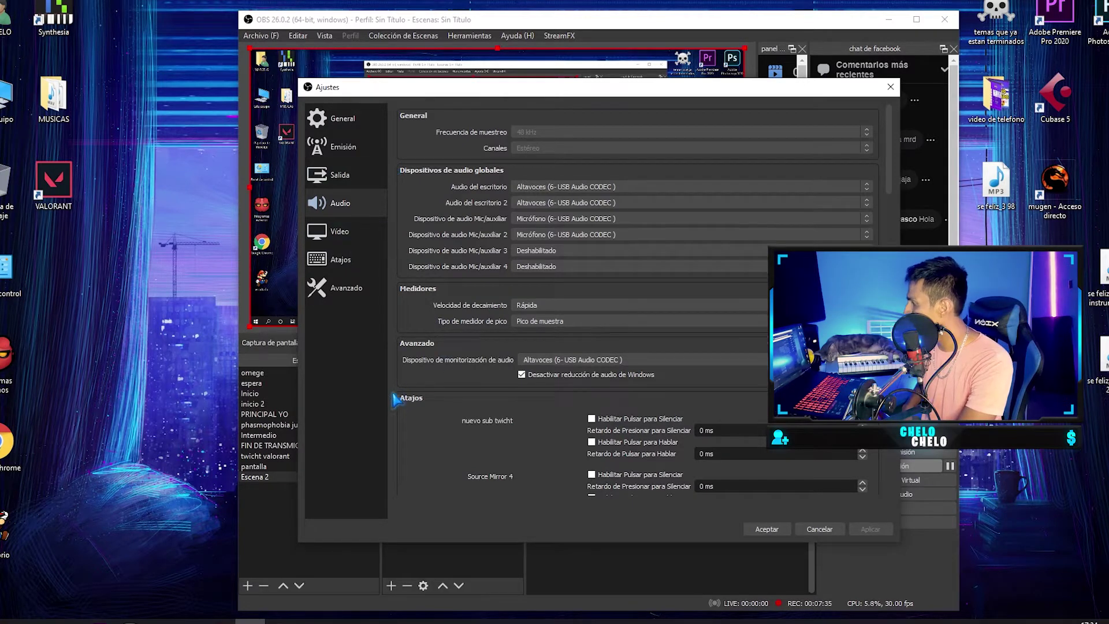
scroll(403, 441, down, 2)
click(335, 234)
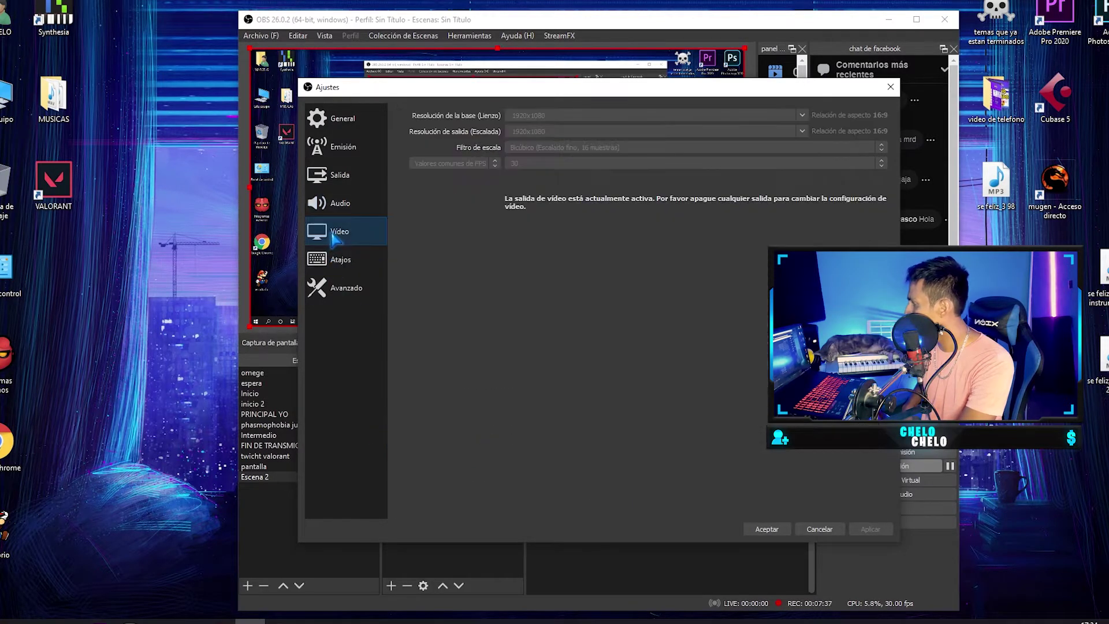
click(351, 290)
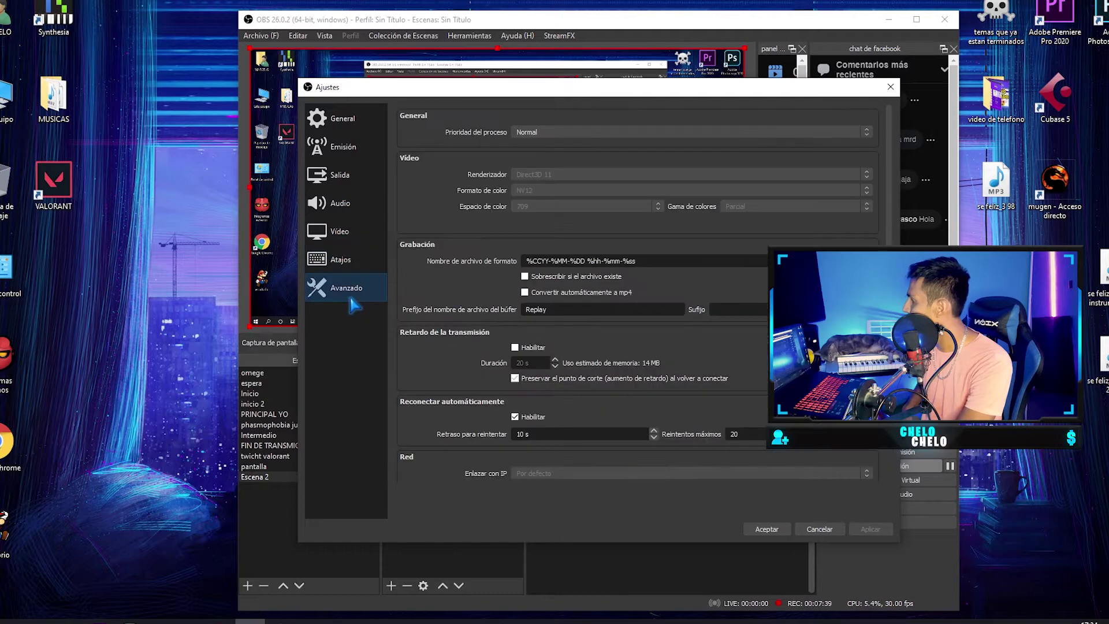
click(768, 528)
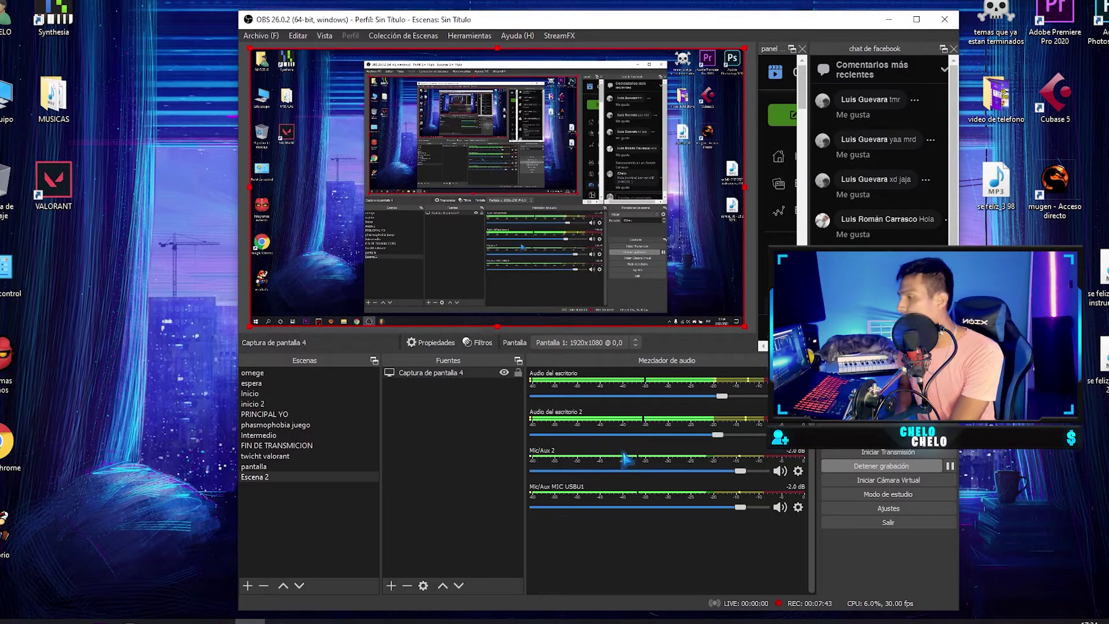
Step: Review the recording output settings, including the audio tracks enabled for recording
click(889, 508)
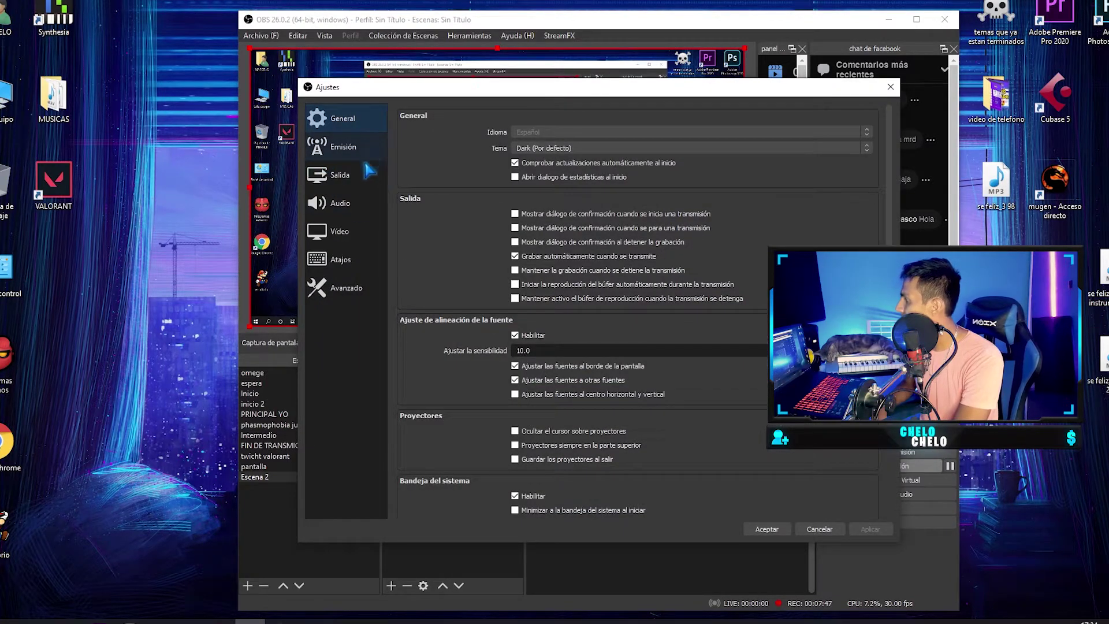
click(367, 185)
click(454, 142)
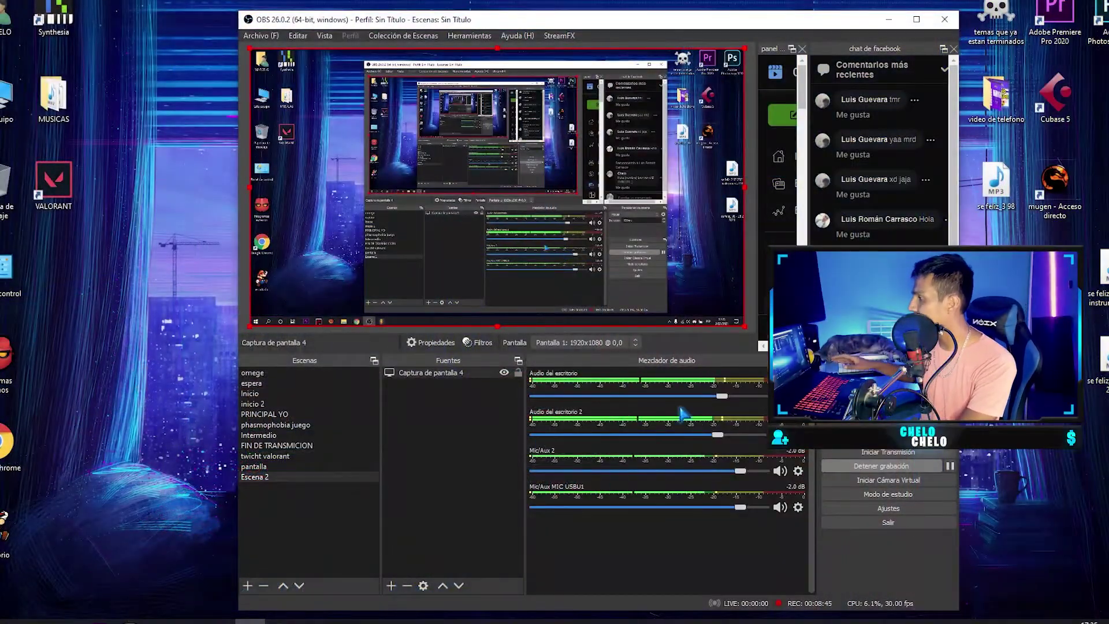
Step: Examine the monitoring mode and track assignment of each audio source in the advanced audio properties
right_click(597, 379)
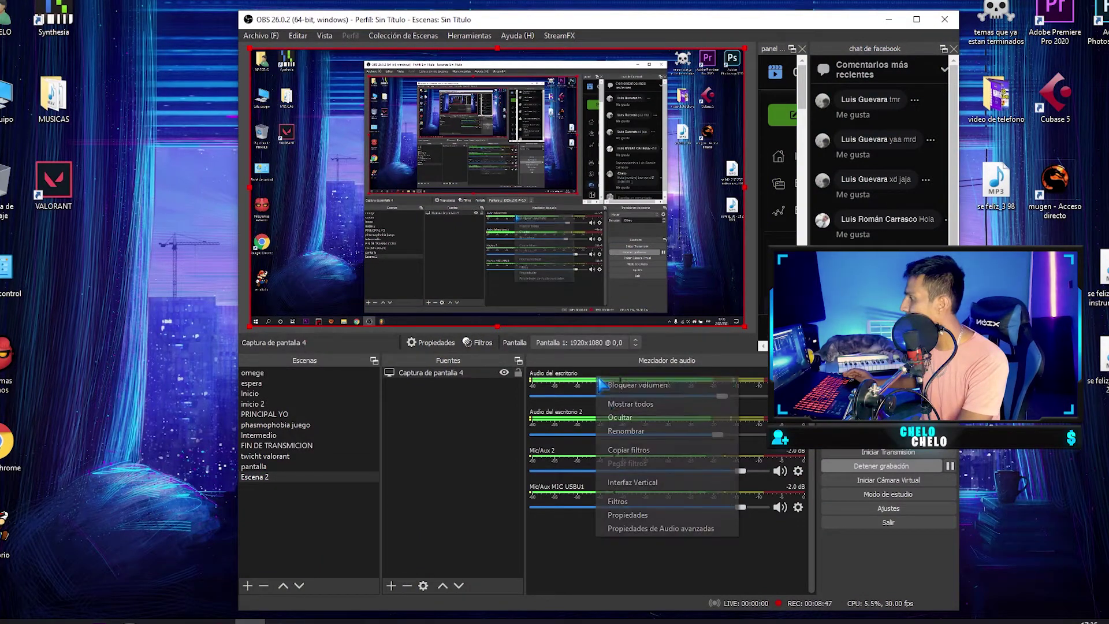
click(657, 531)
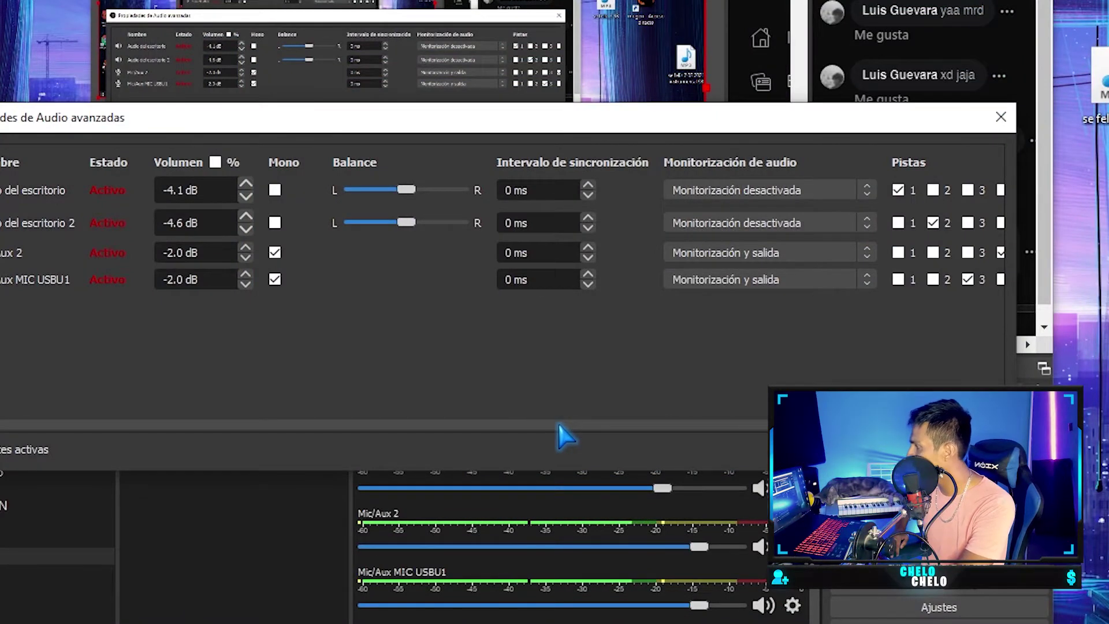
drag(559, 426, 652, 428)
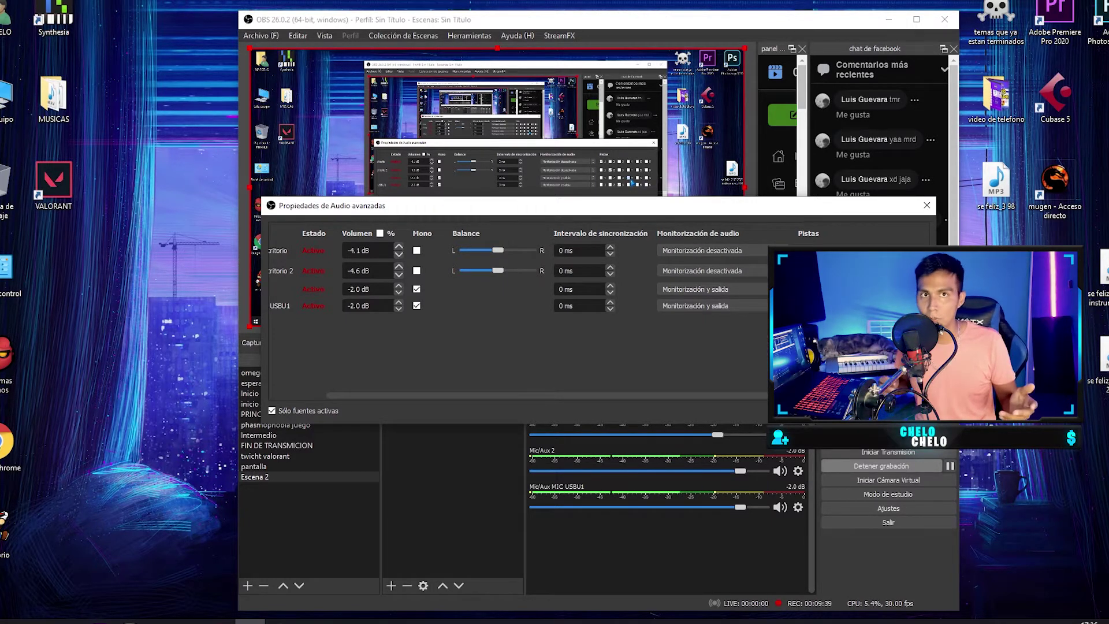
click(927, 205)
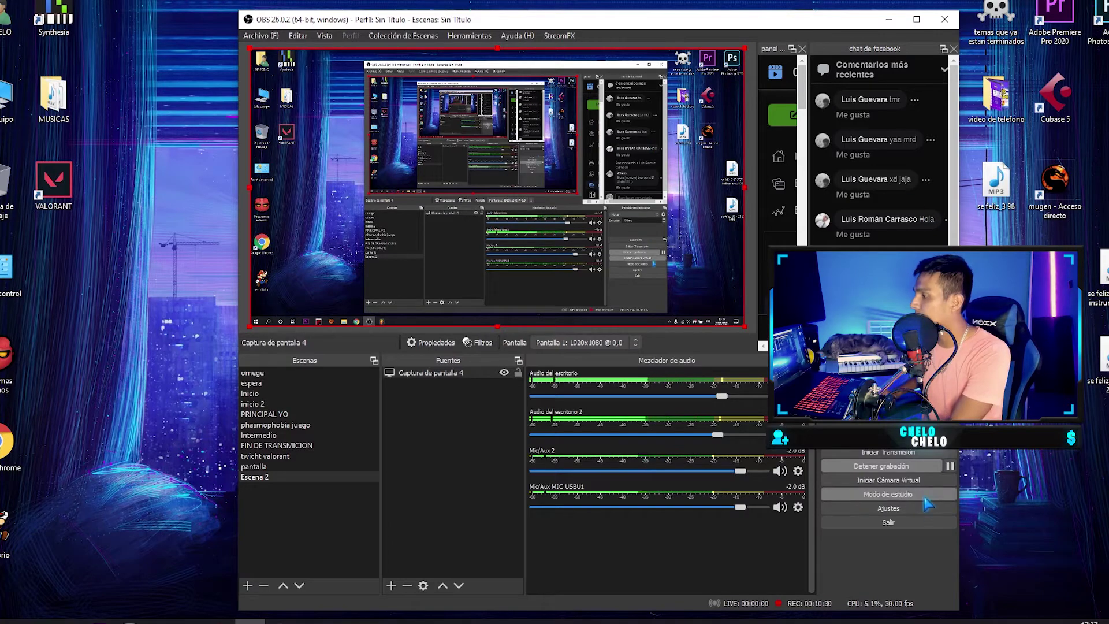
Step: Check the global audio devices and the audio monitoring device in the audio settings
click(910, 511)
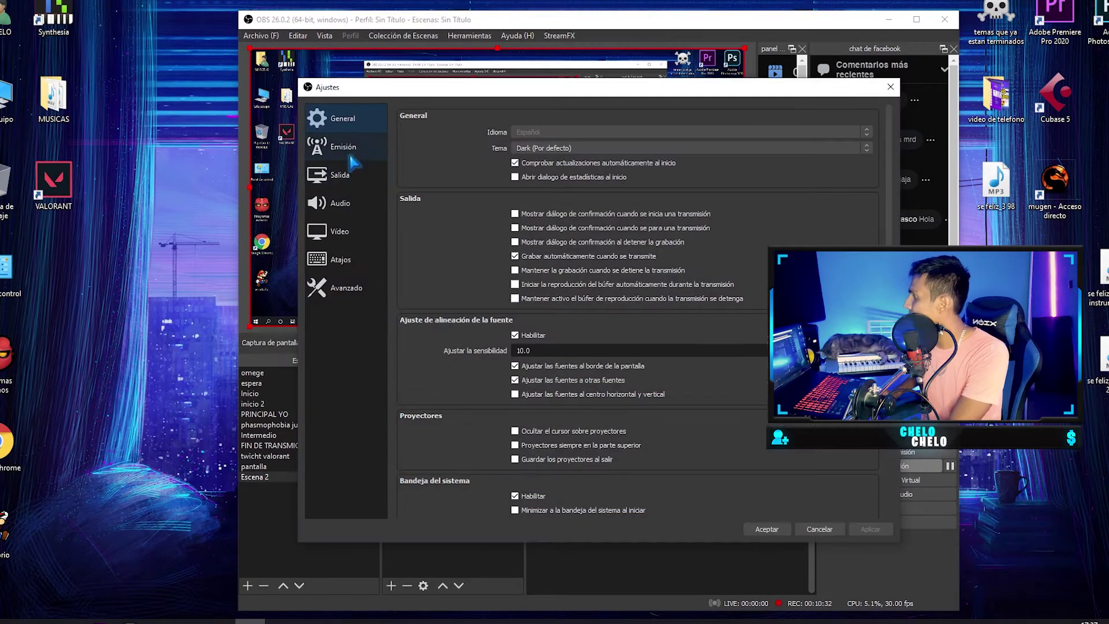
click(340, 209)
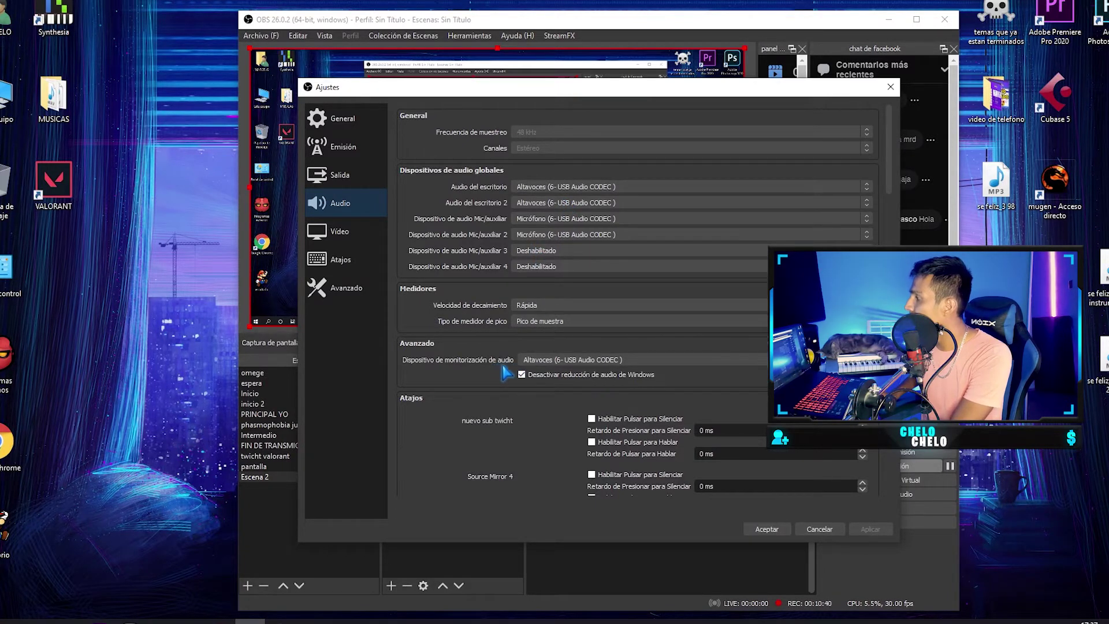
click(778, 530)
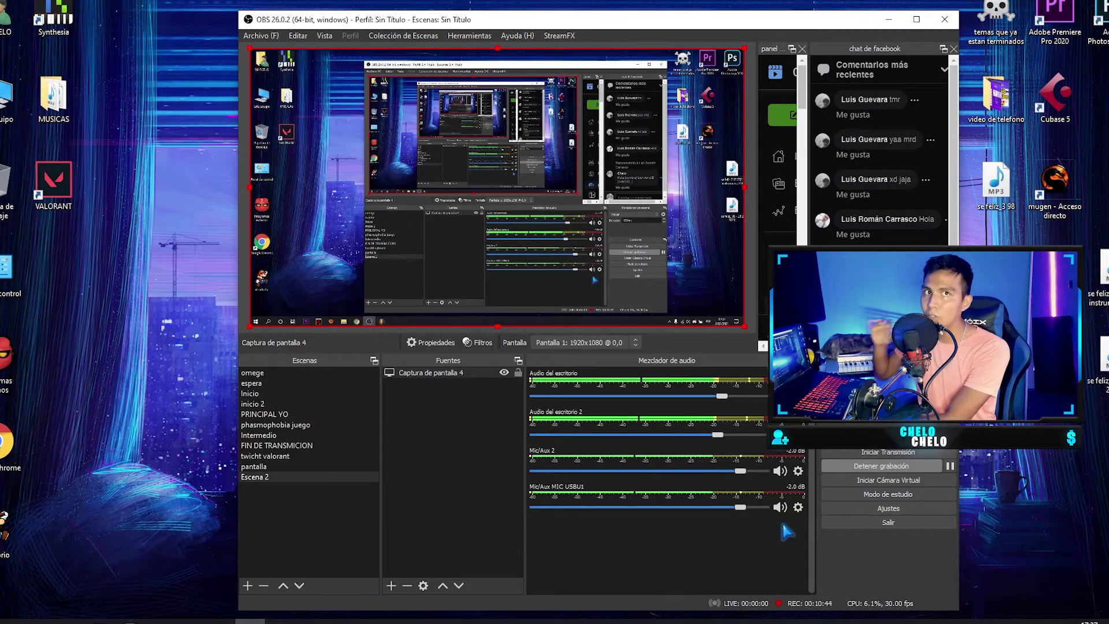
Step: Reopen the advanced audio properties and compare the two microphone sources' monitoring and tracks with those of the desktop audio
right_click(681, 490)
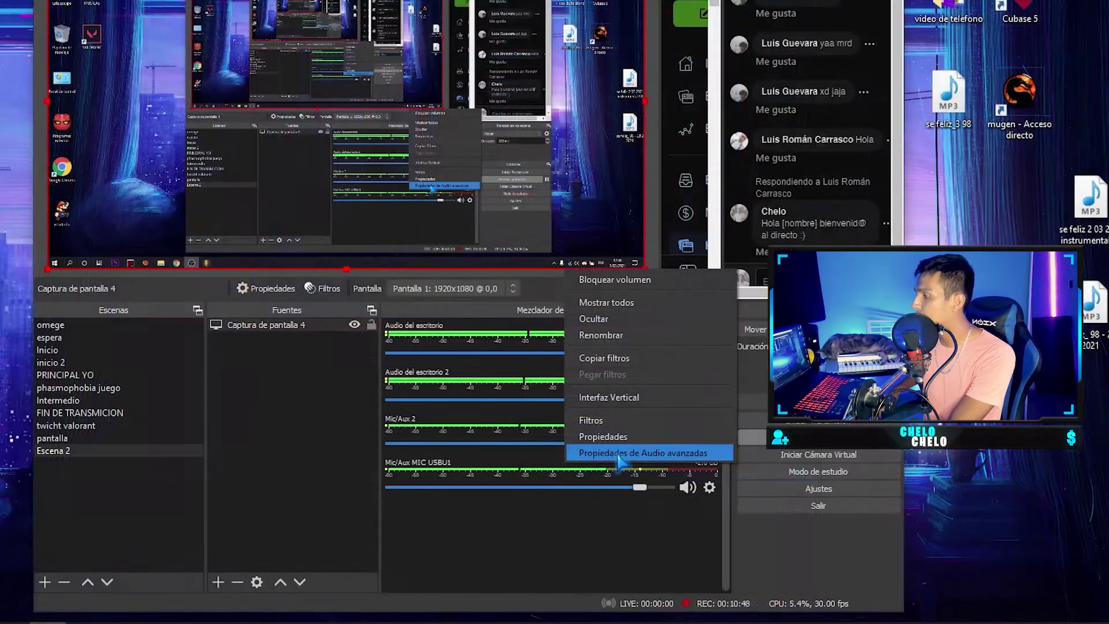
click(727, 479)
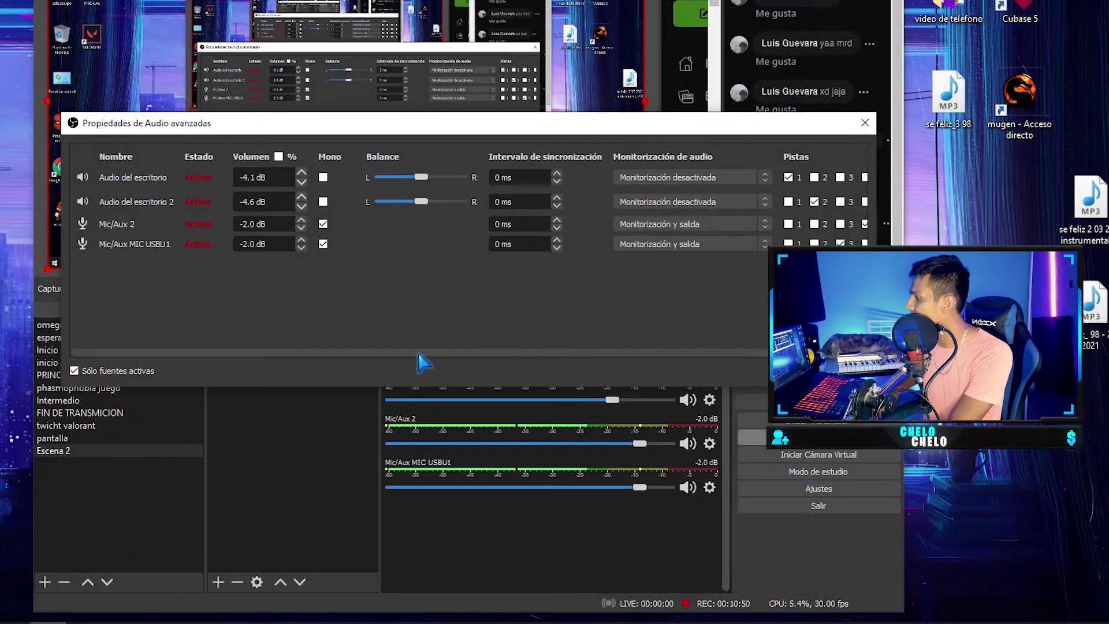
drag(421, 354, 531, 375)
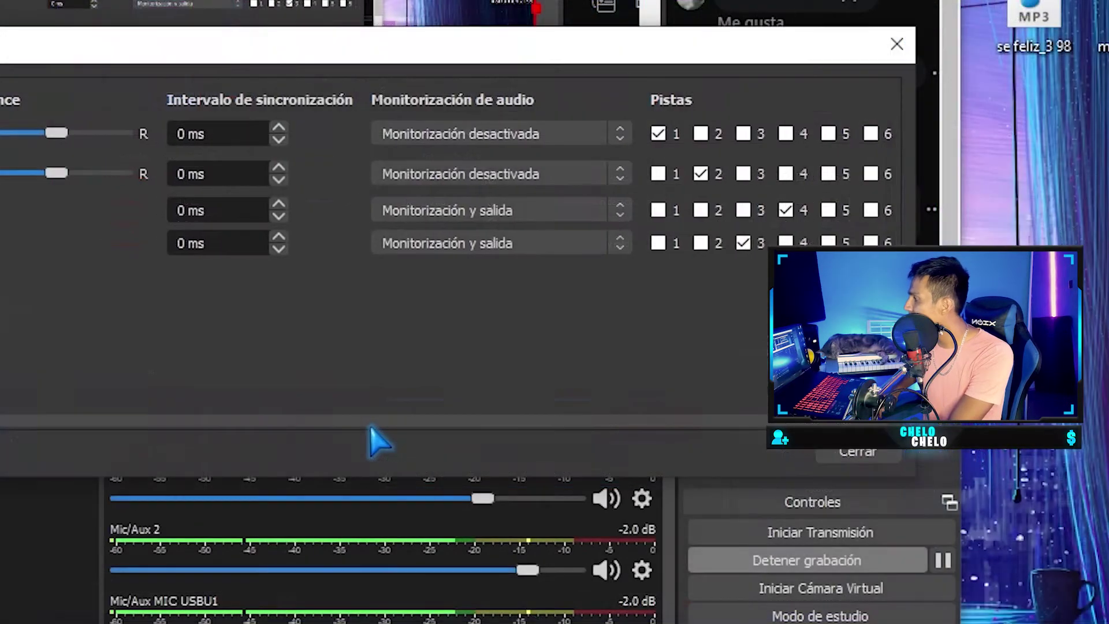
drag(373, 430, 248, 428)
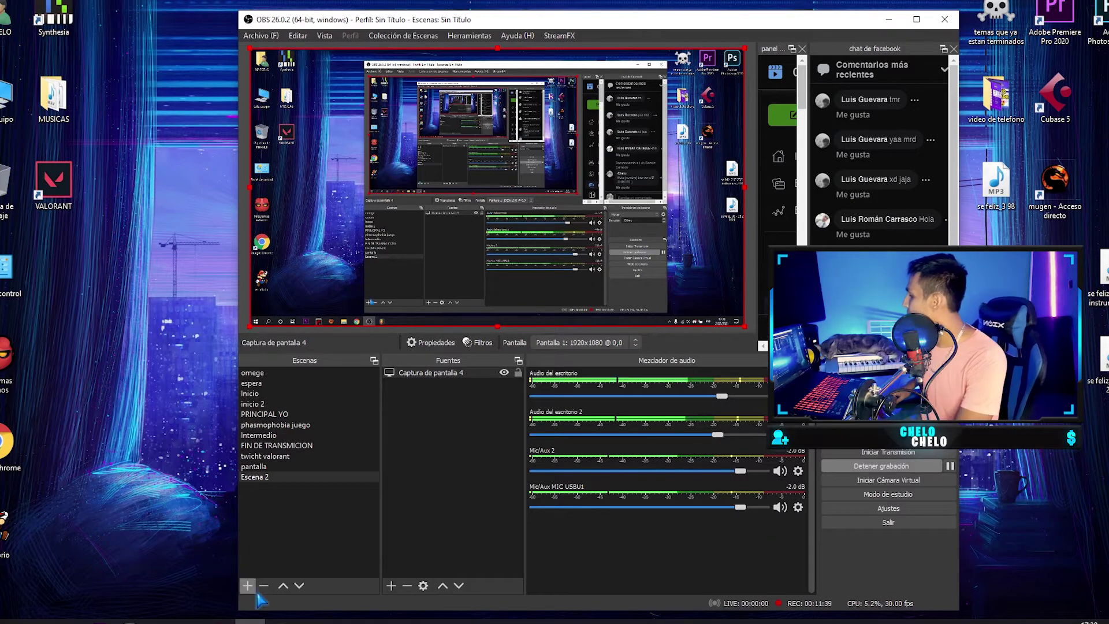
Step: Switch to FL Studio 20 and select FL Studio ASIO as the device in the audio settings
mouse_move(250, 621)
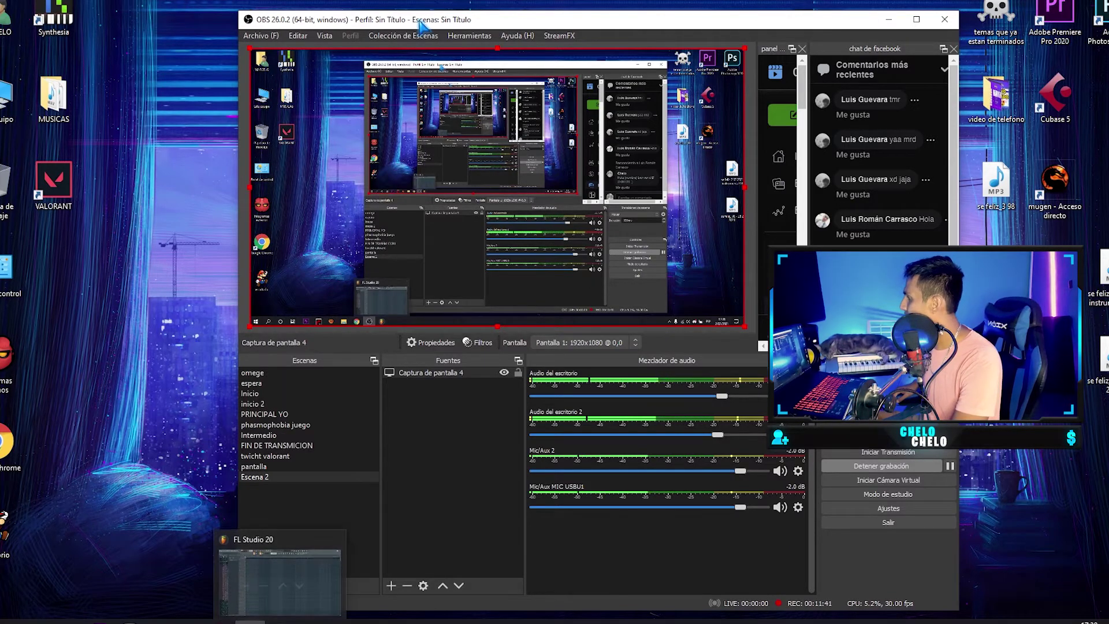
click(296, 597)
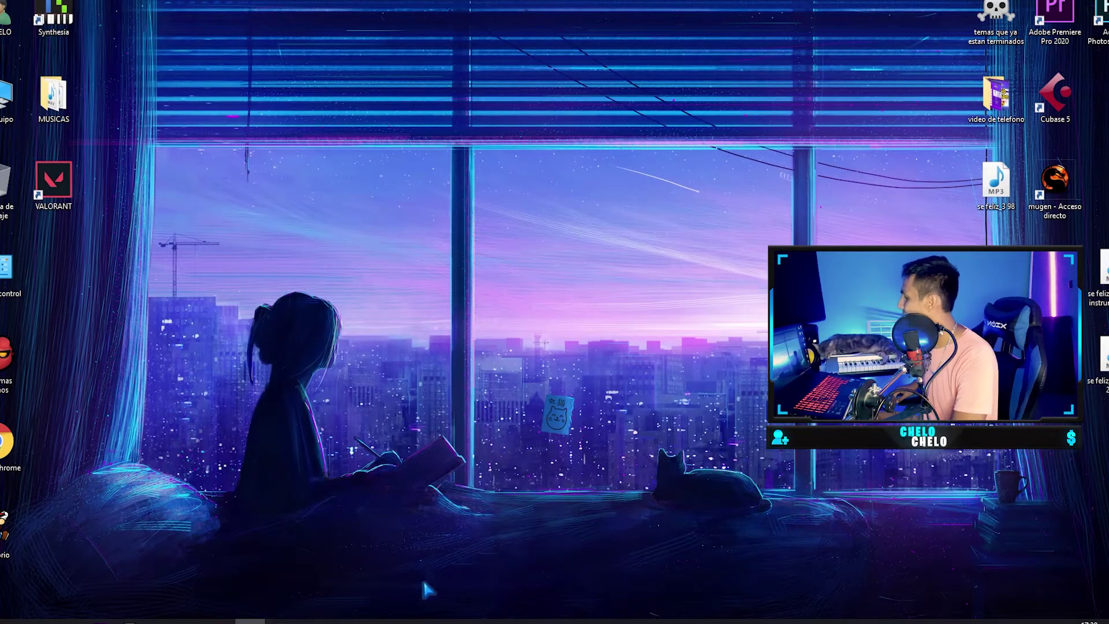
click(281, 621)
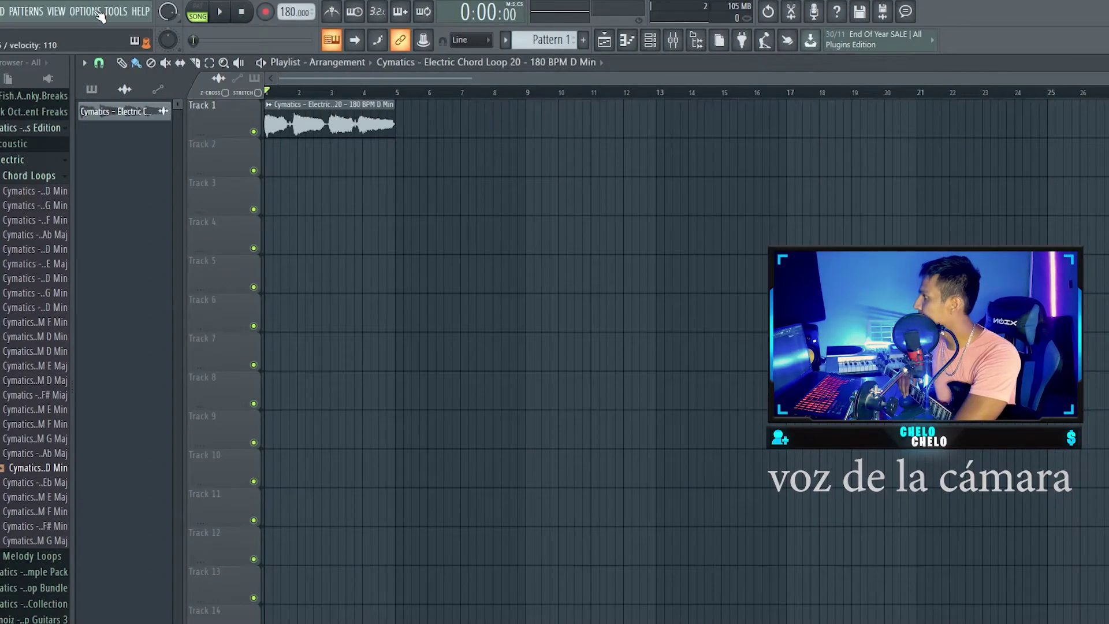
click(99, 12)
click(99, 56)
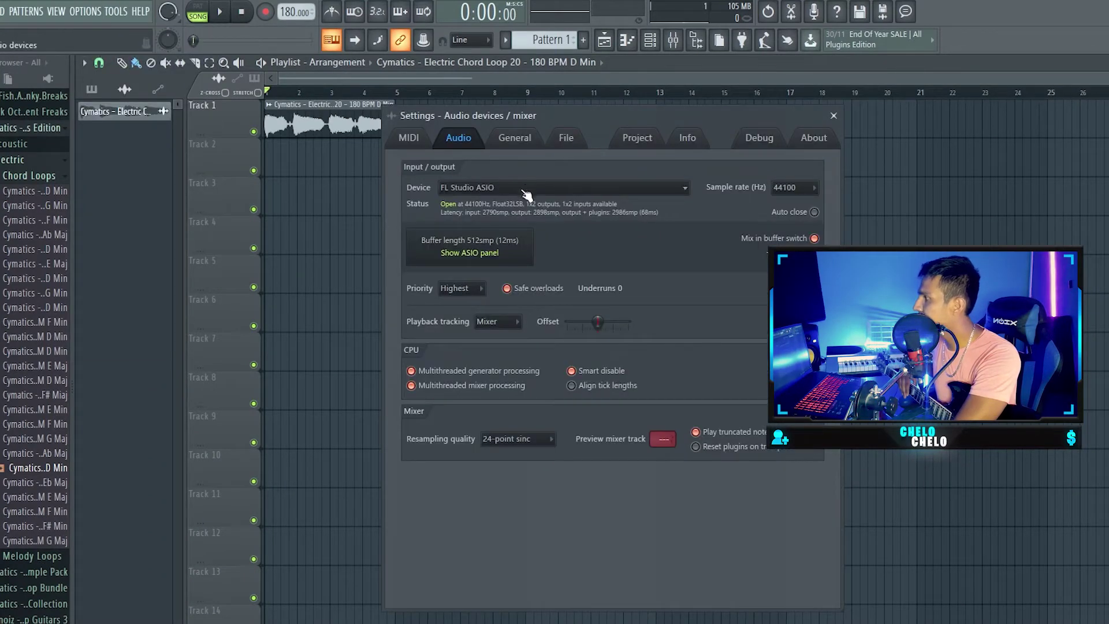
click(501, 192)
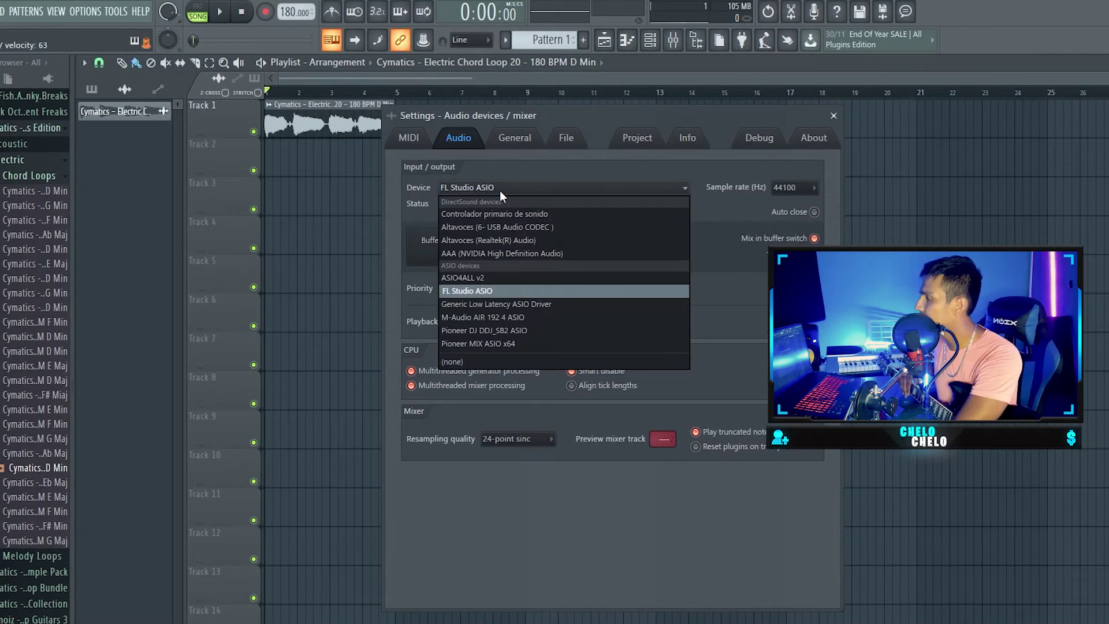
click(498, 291)
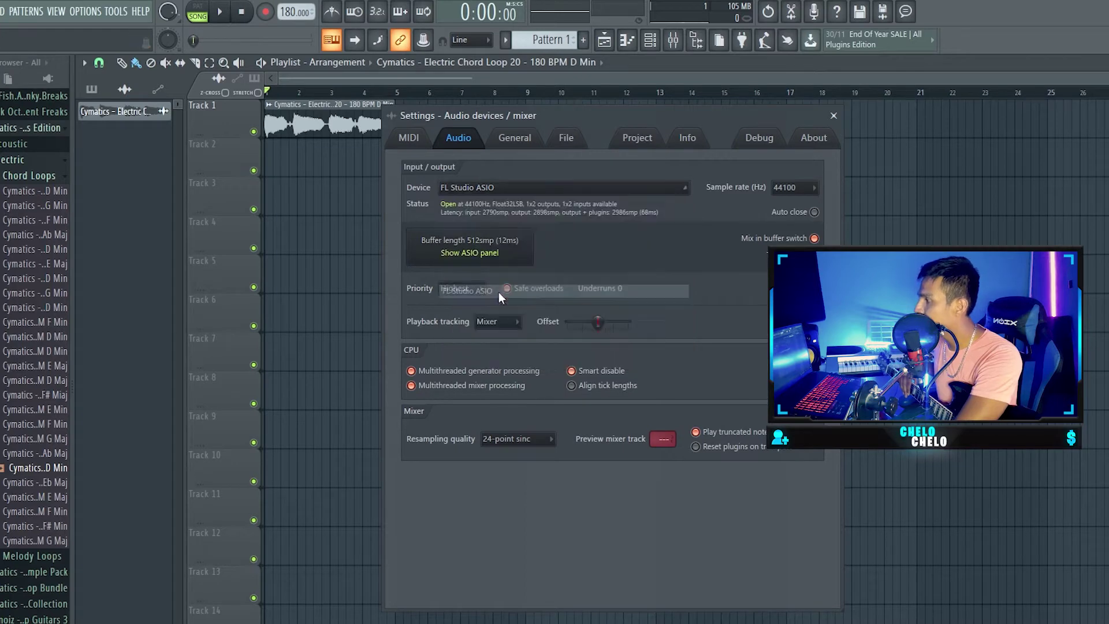
Step: In the ASIO panel, select Micrófono (6- USB Audio CODEC) as input and check the available output devices
click(493, 253)
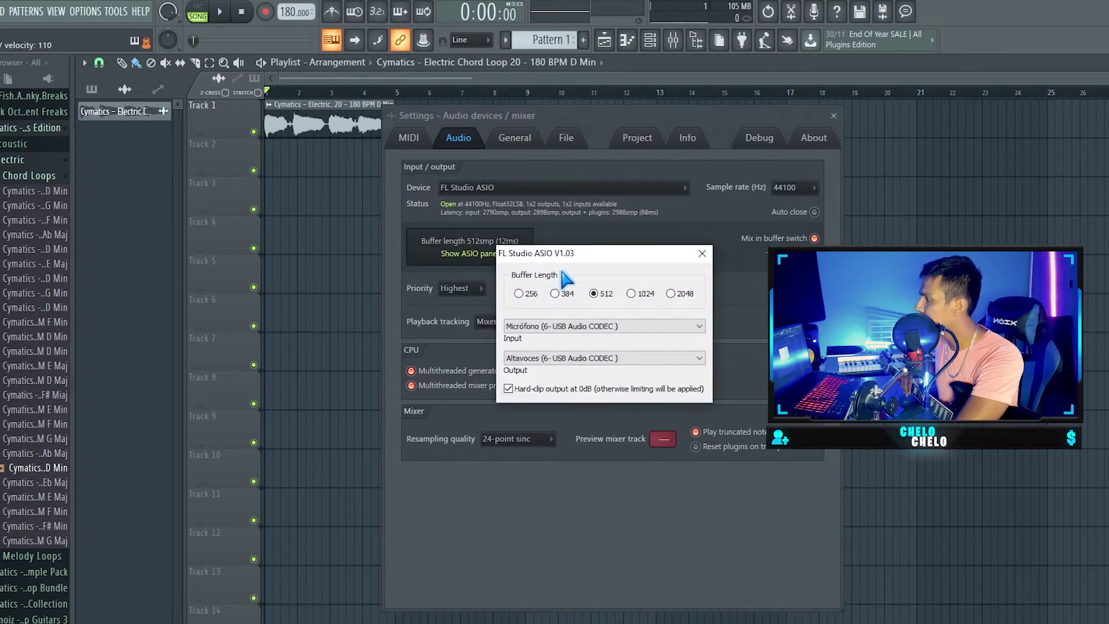
click(564, 327)
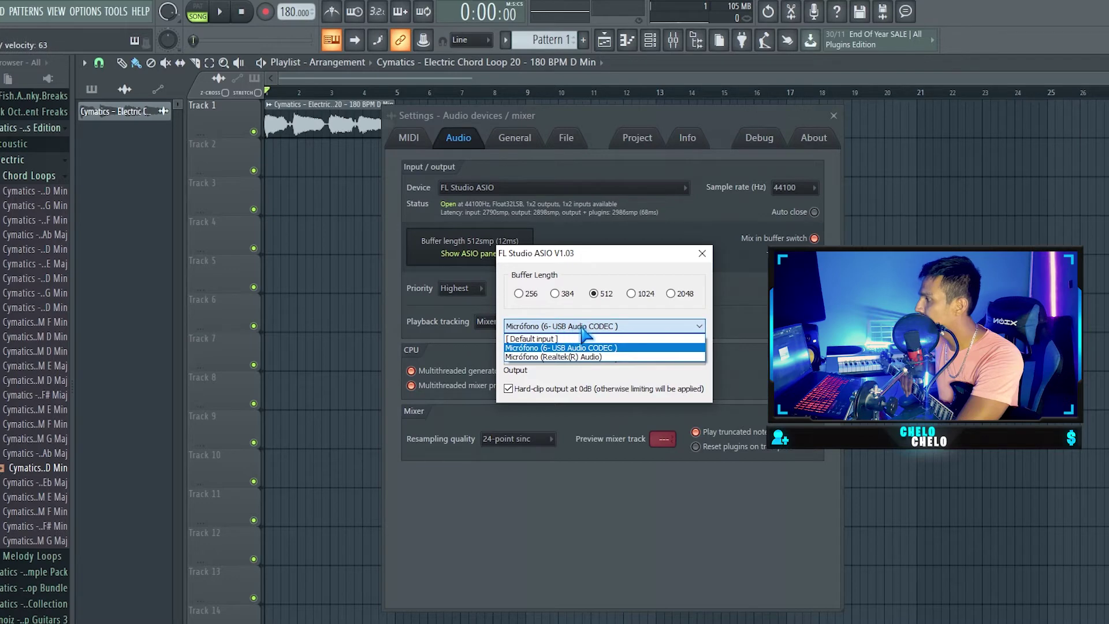
click(575, 347)
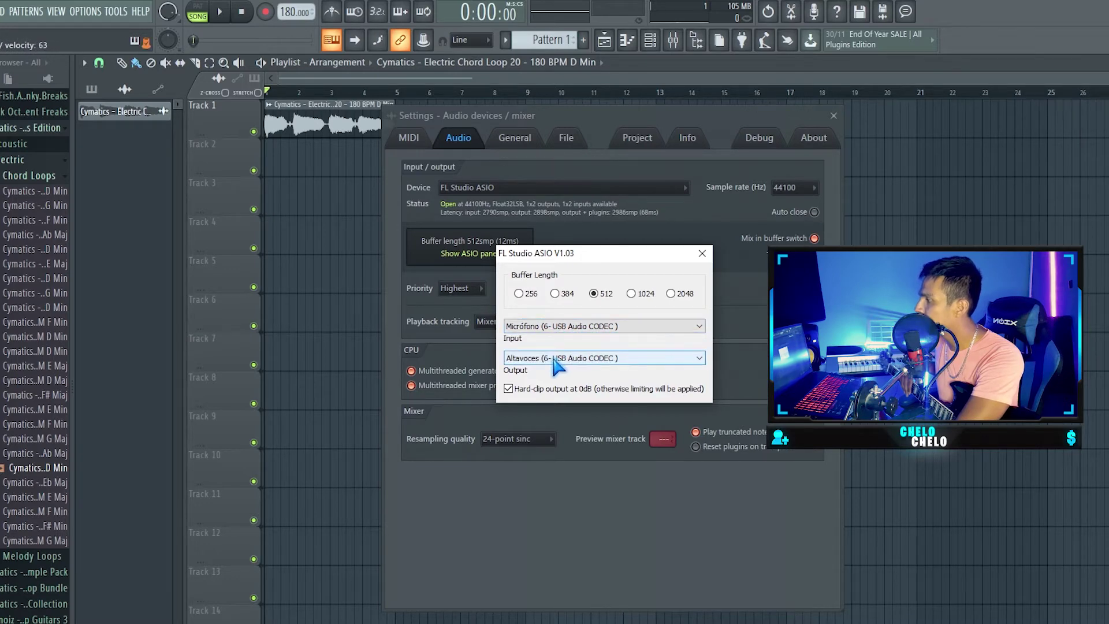
click(560, 360)
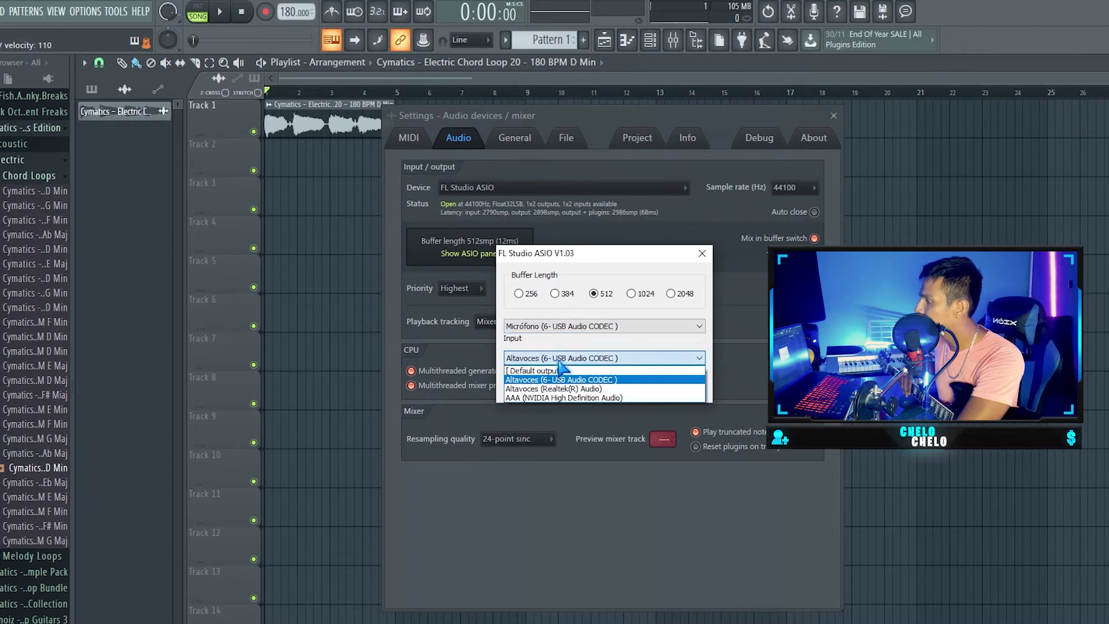
click(701, 258)
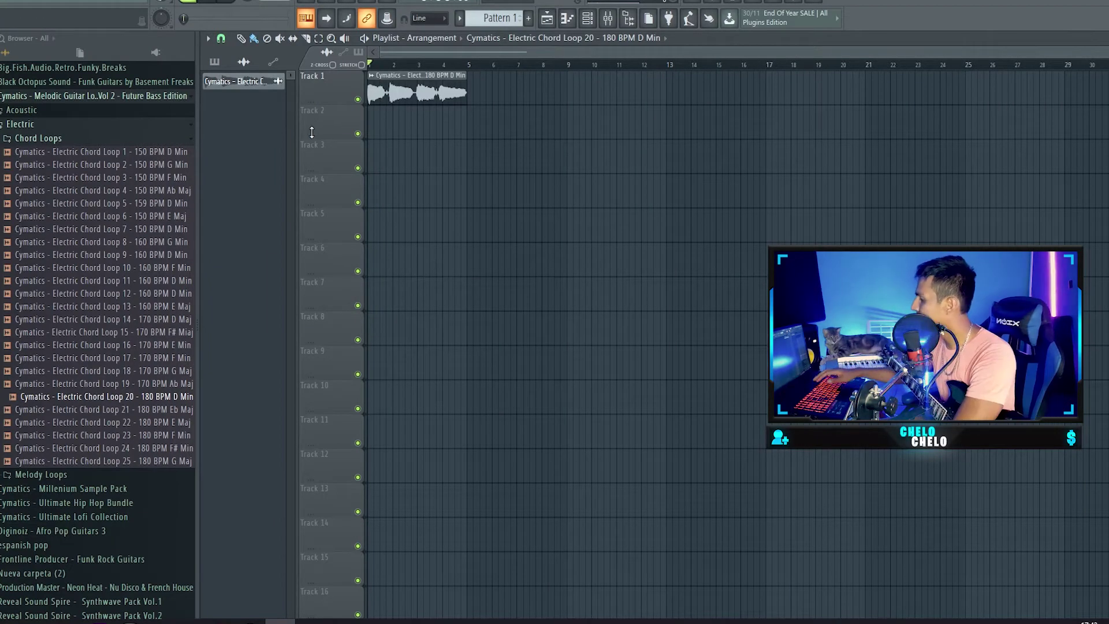
Step: Assign the mono input In 1 to Insert 9 in the mixer
key(F9)
drag(671, 94, 634, 100)
click(545, 190)
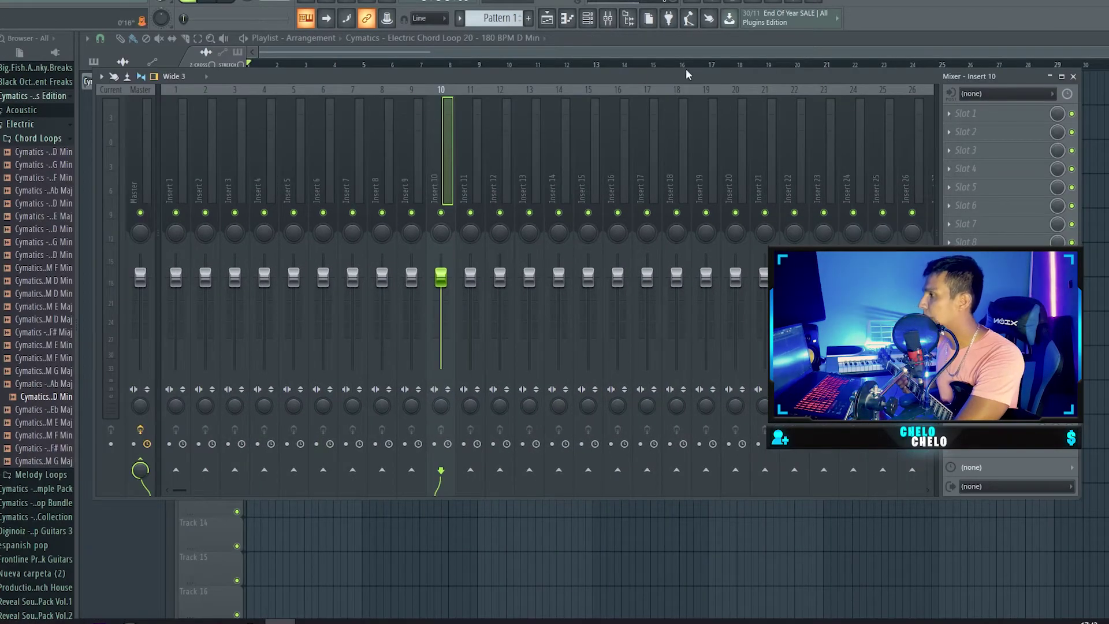
click(230, 164)
click(352, 151)
click(458, 141)
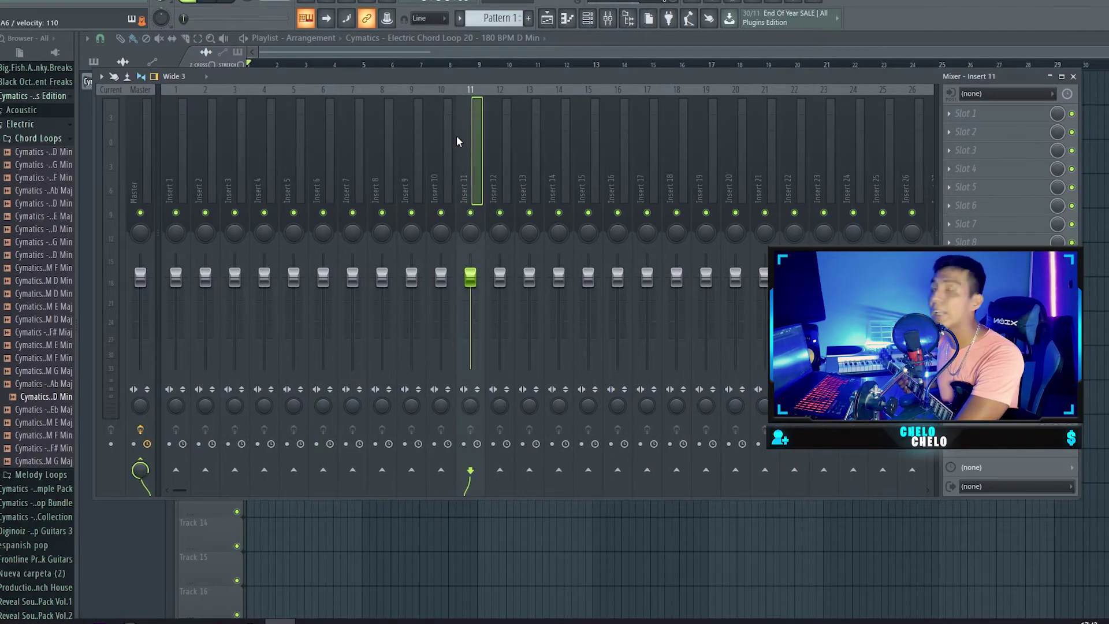
click(439, 139)
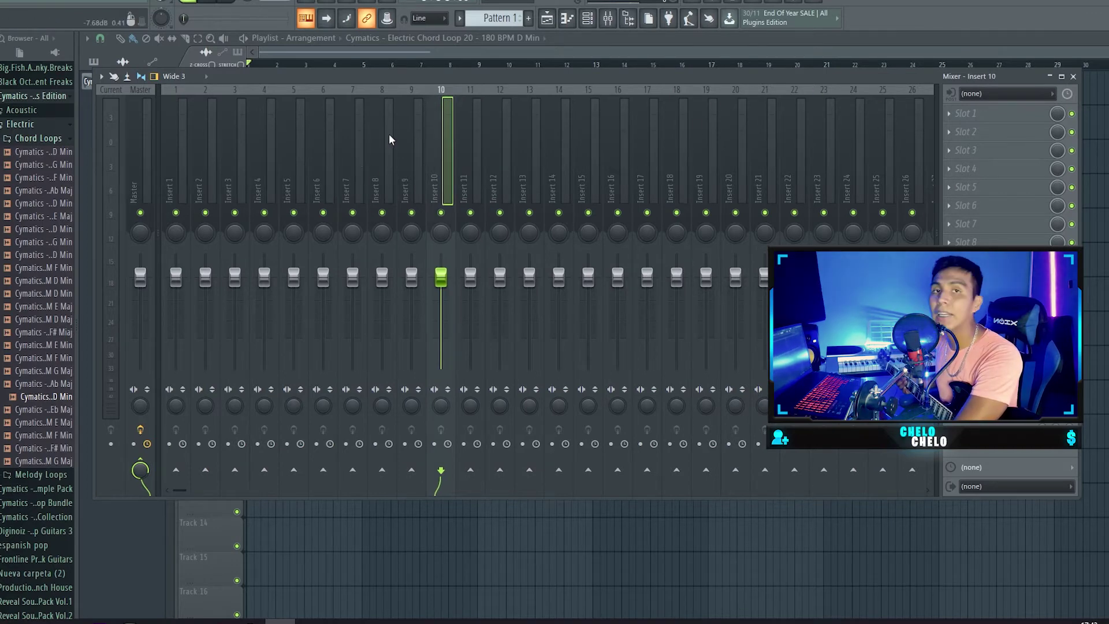
click(410, 140)
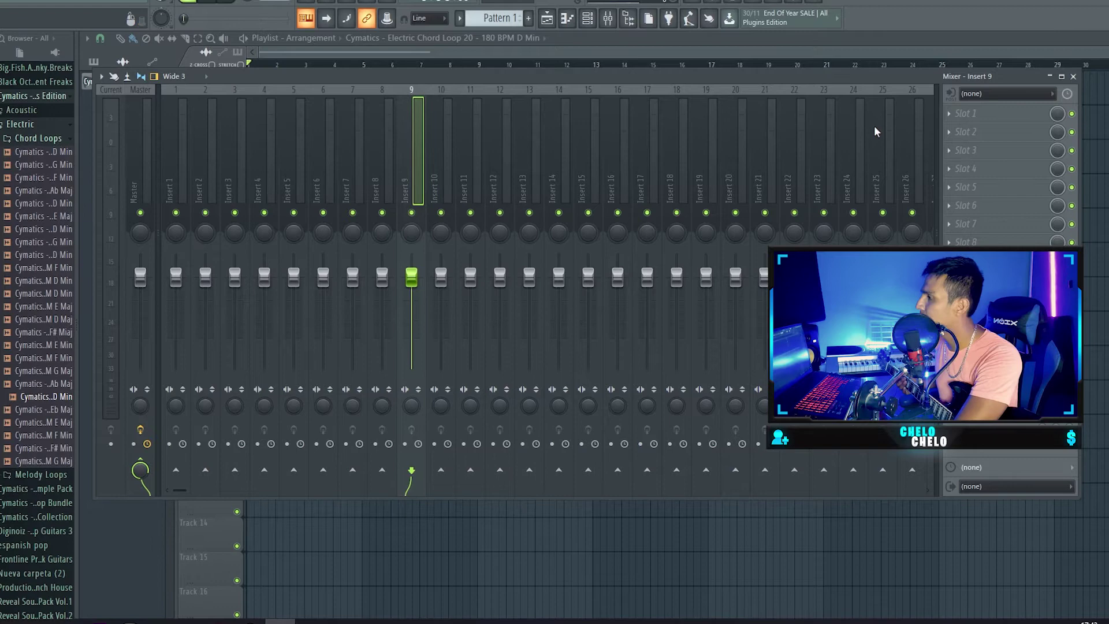
click(1006, 94)
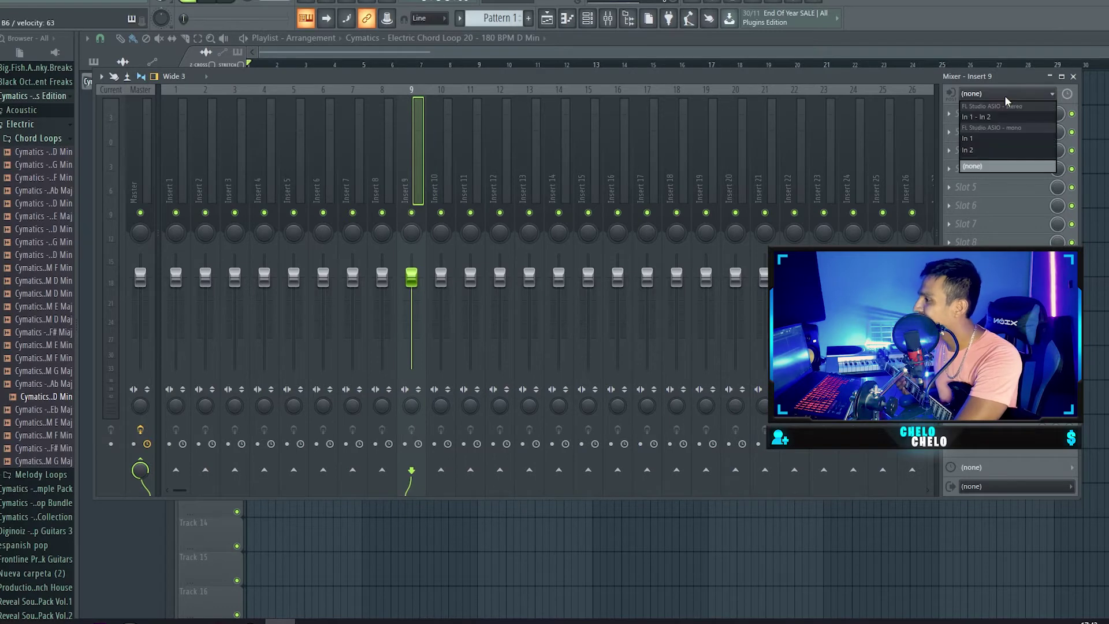
click(976, 141)
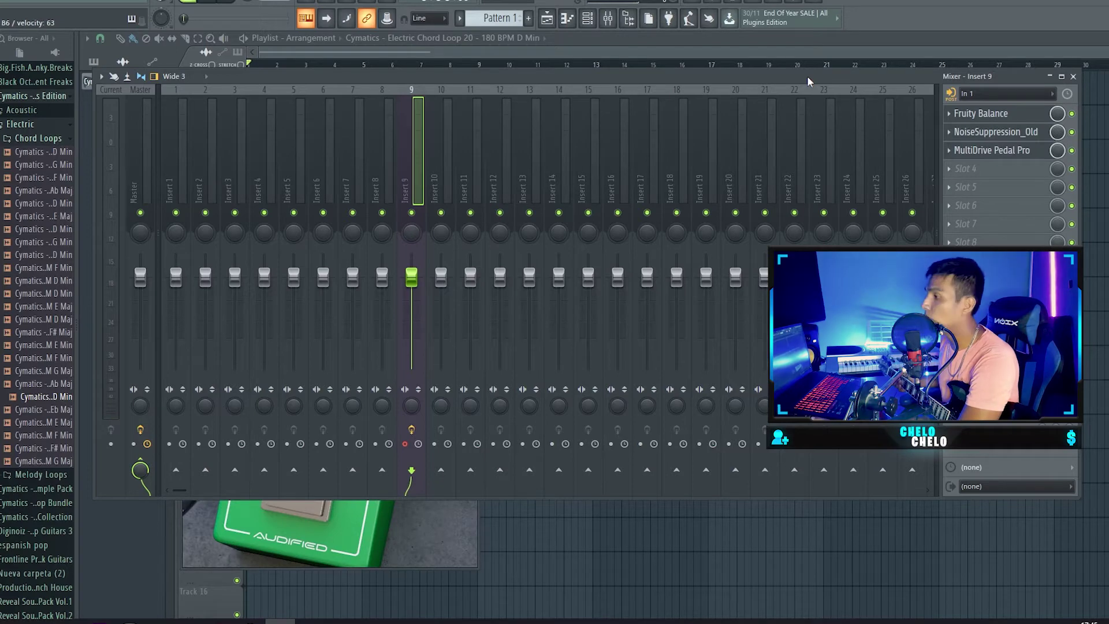
Step: Raise Insert 9's Fruity Balance volume to 3.2 dB and inspect its NoiseSuppression_Old and MultiDrive Pedal Pro effects
click(982, 113)
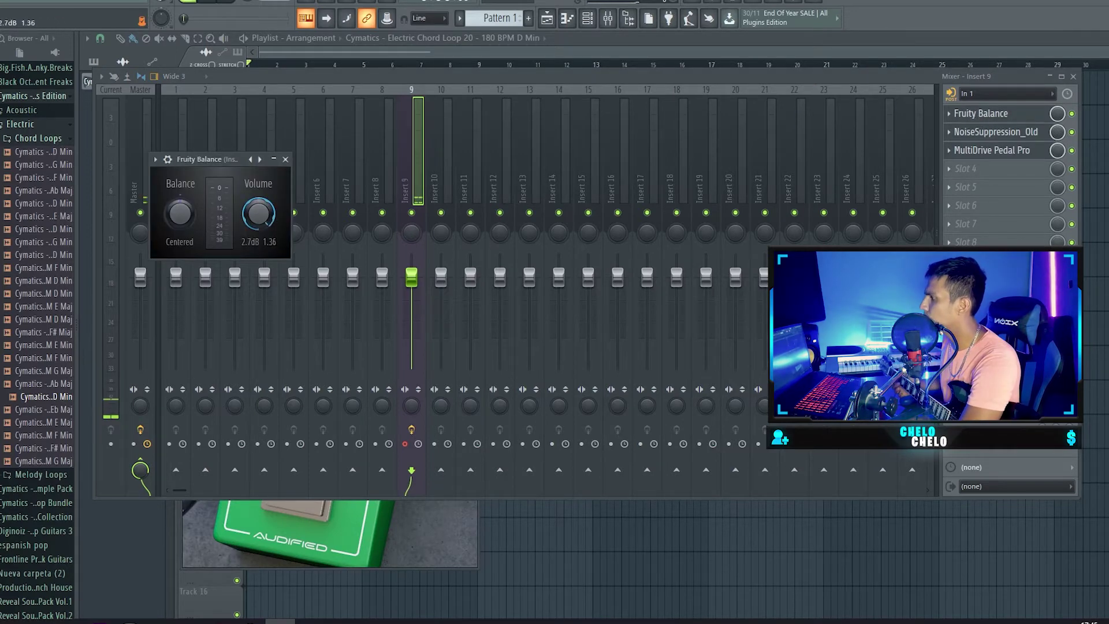
drag(258, 213, 258, 207)
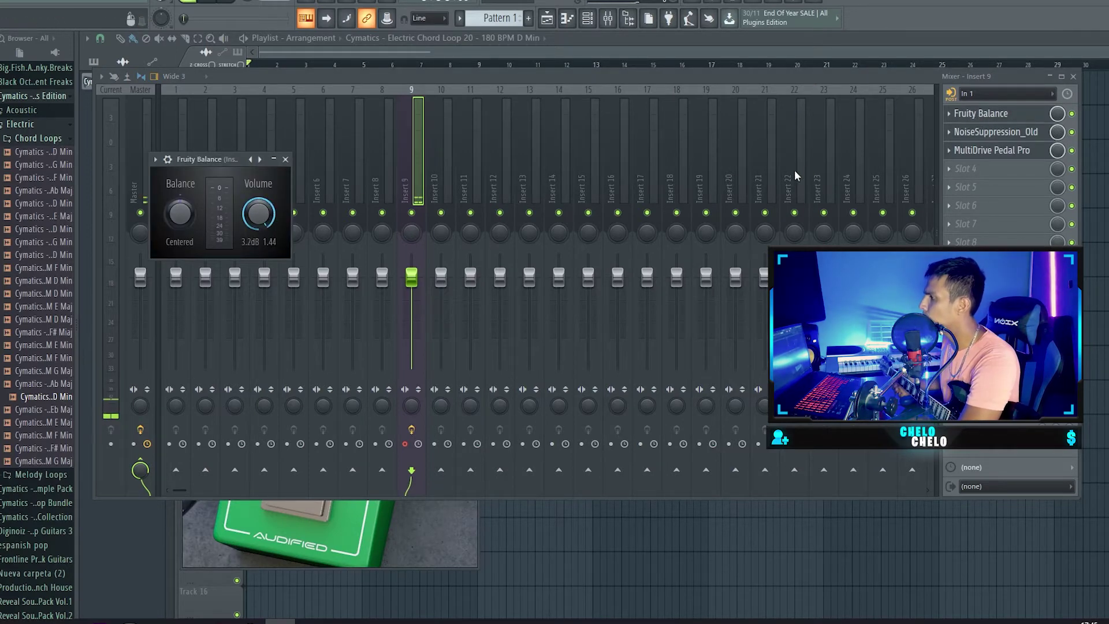
click(1003, 133)
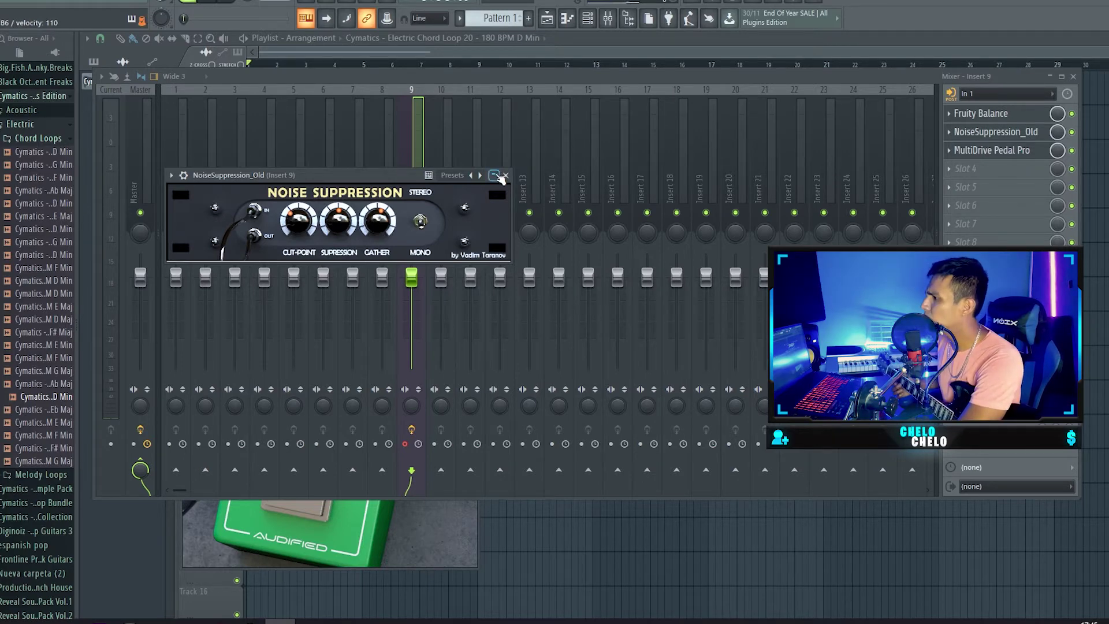
click(983, 138)
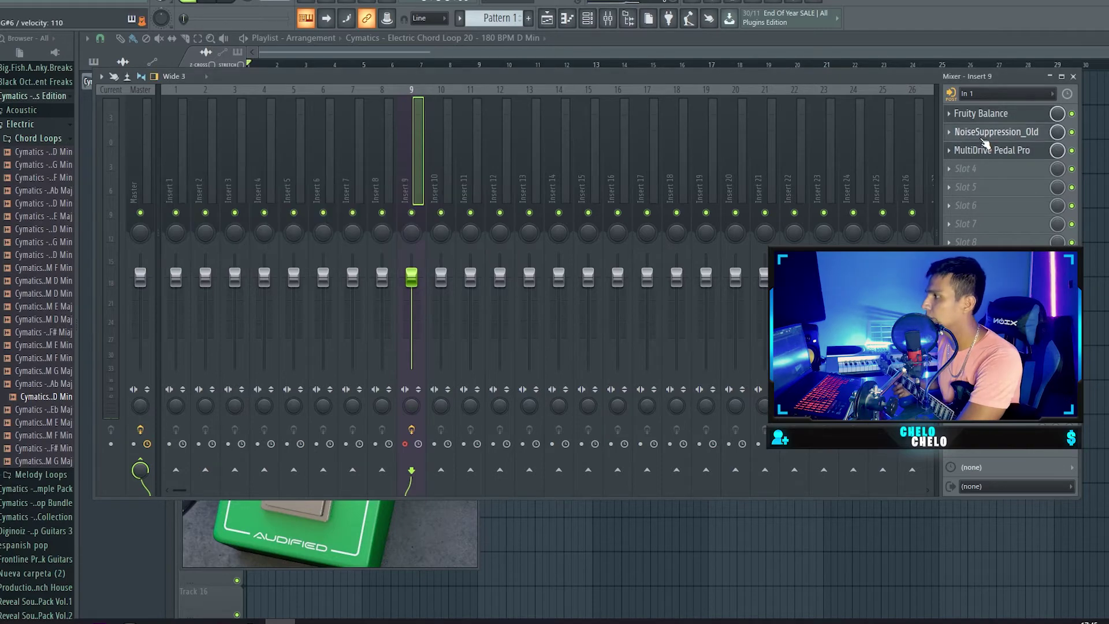
click(983, 153)
click(983, 153)
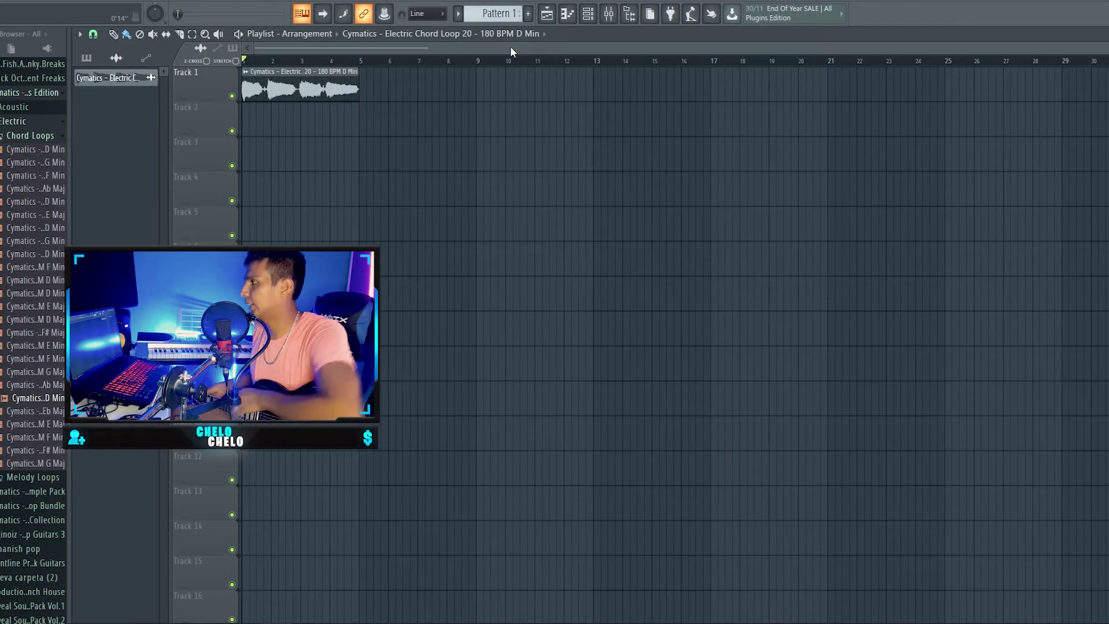
Step: Play the electric chord loop in the playlist, then stop it
key(space)
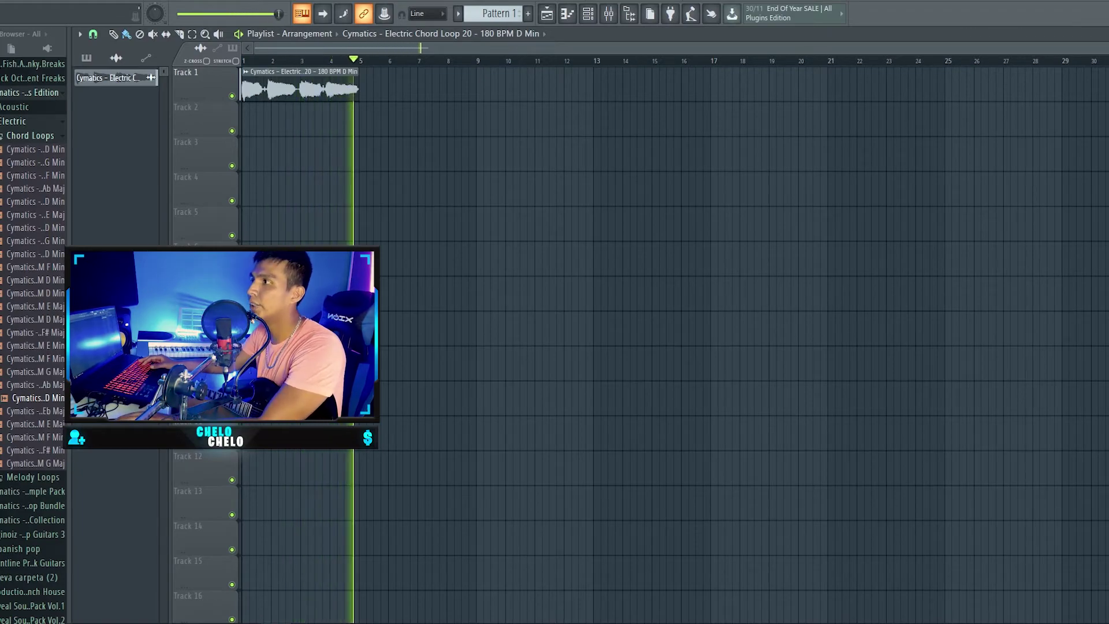
key(space)
drag(1108, 23, 770, 52)
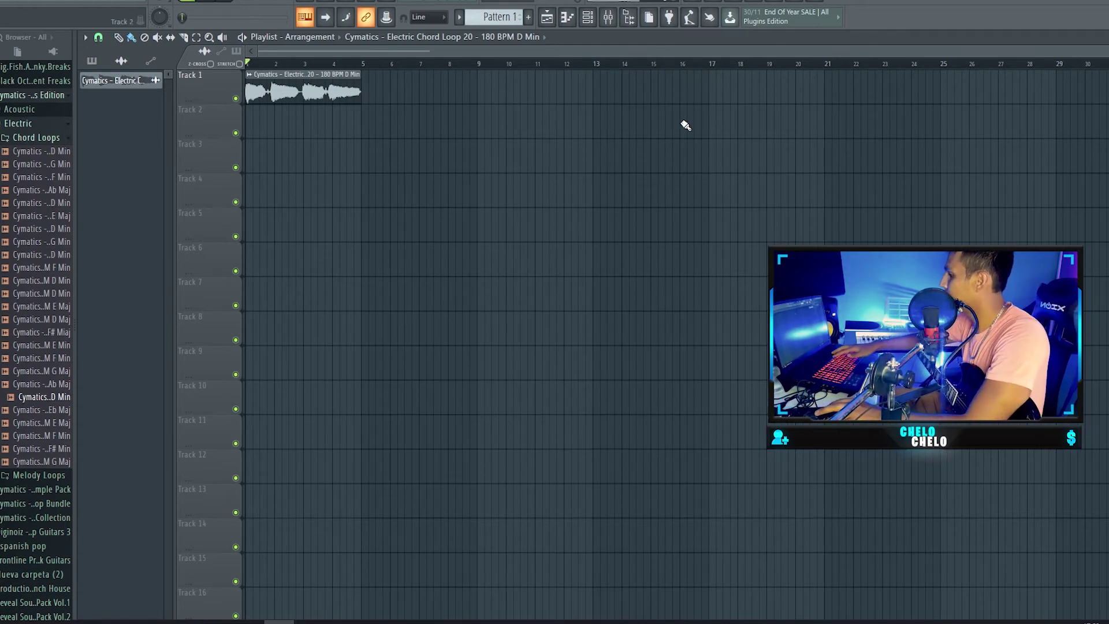
Step: Change the MultiDrive Pedal Pro preset on Insert 9 to A Touch Of Blue and return to the playlist
key(F9)
click(1040, 168)
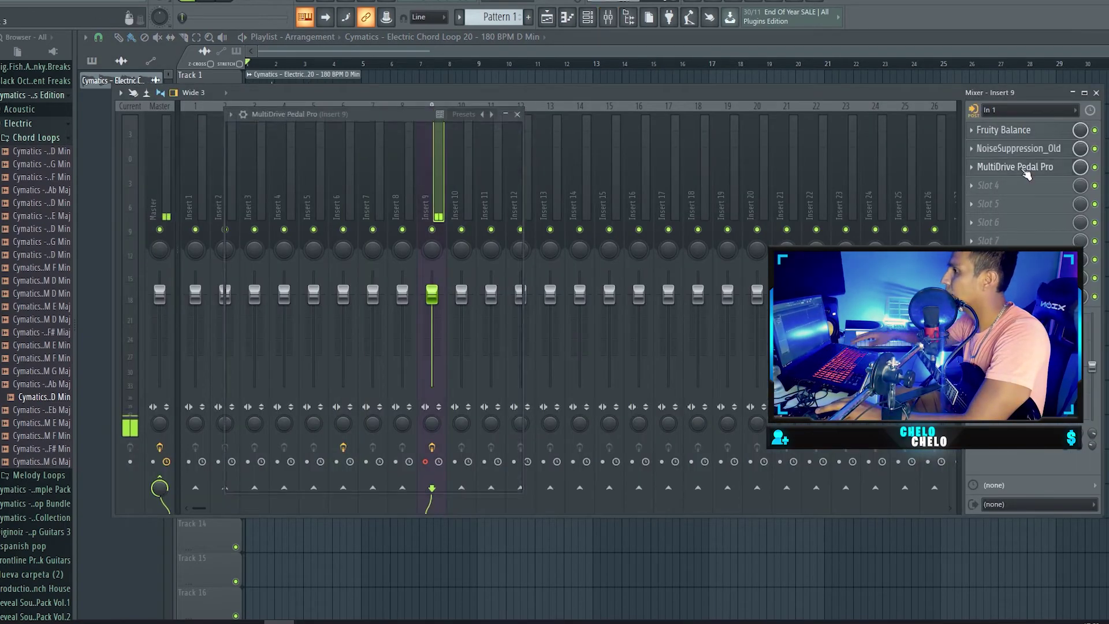
click(269, 161)
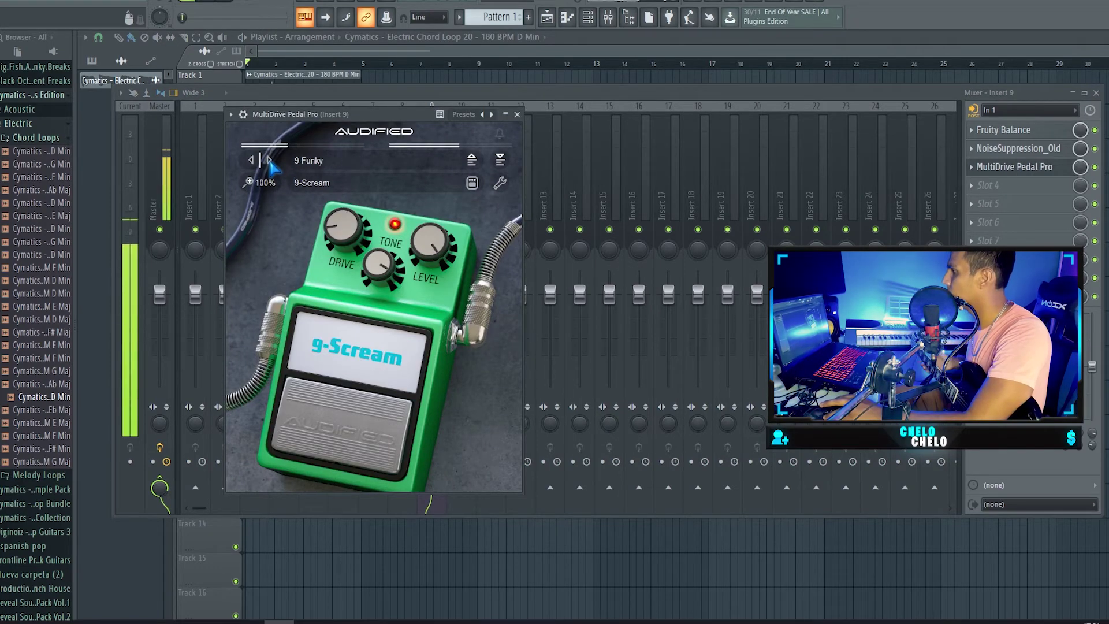
click(269, 161)
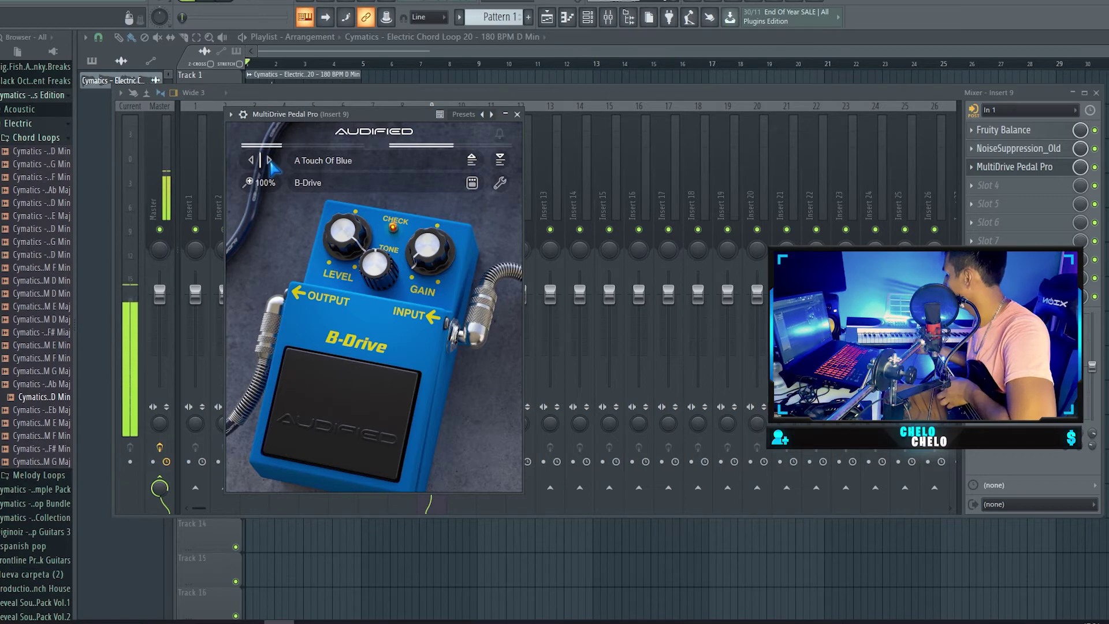
click(343, 46)
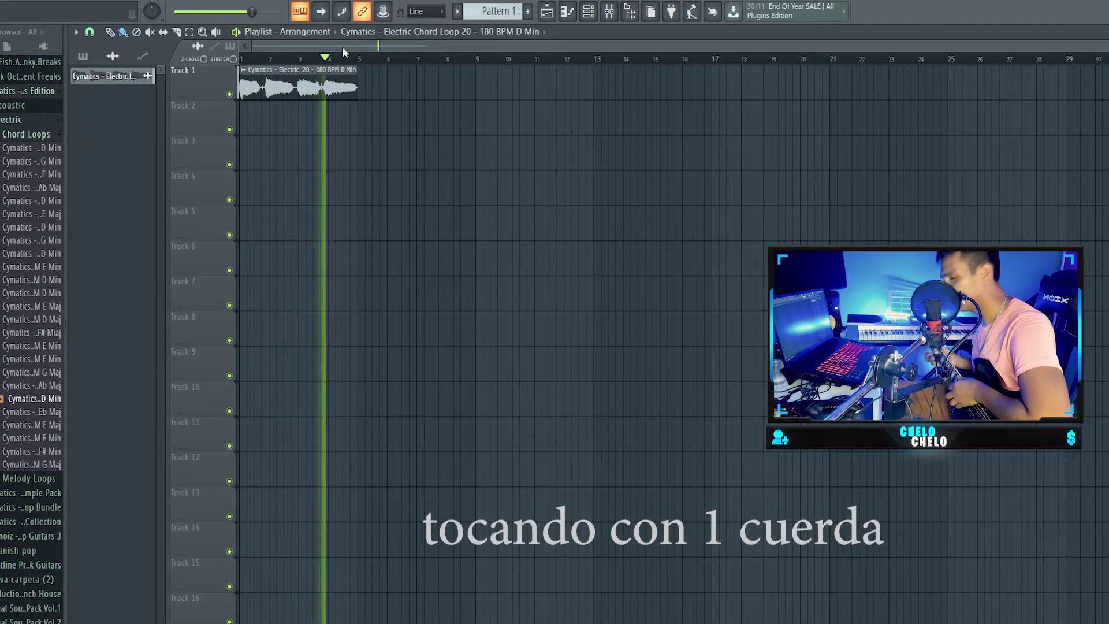
Step: Play and restart the Track 1 chord loop several times and view its audio clip settings
key(space)
key(space)
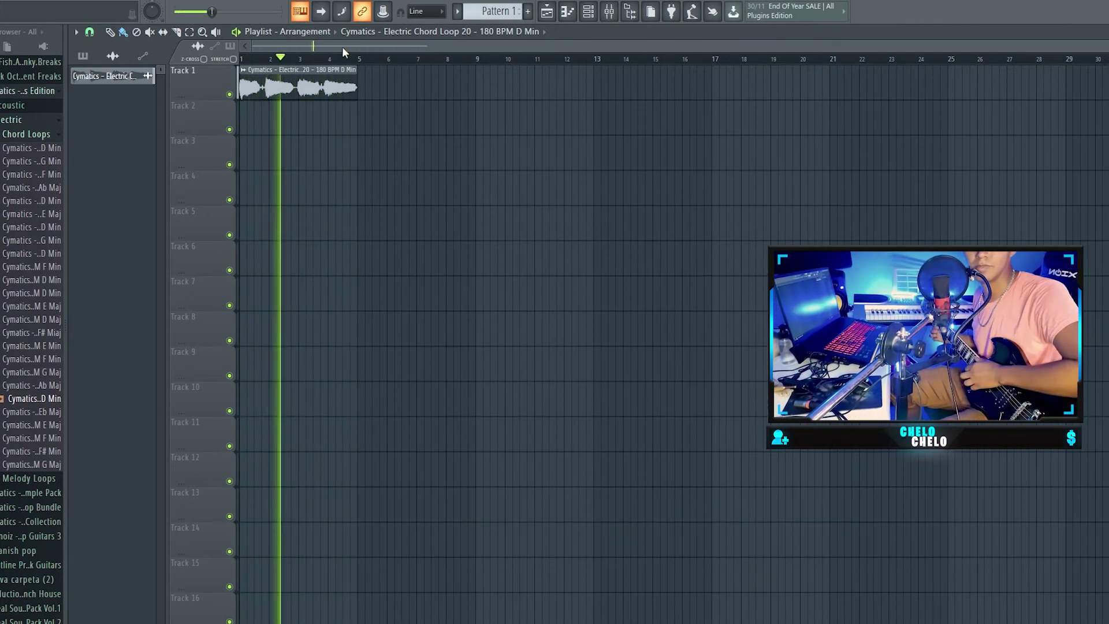
key(space)
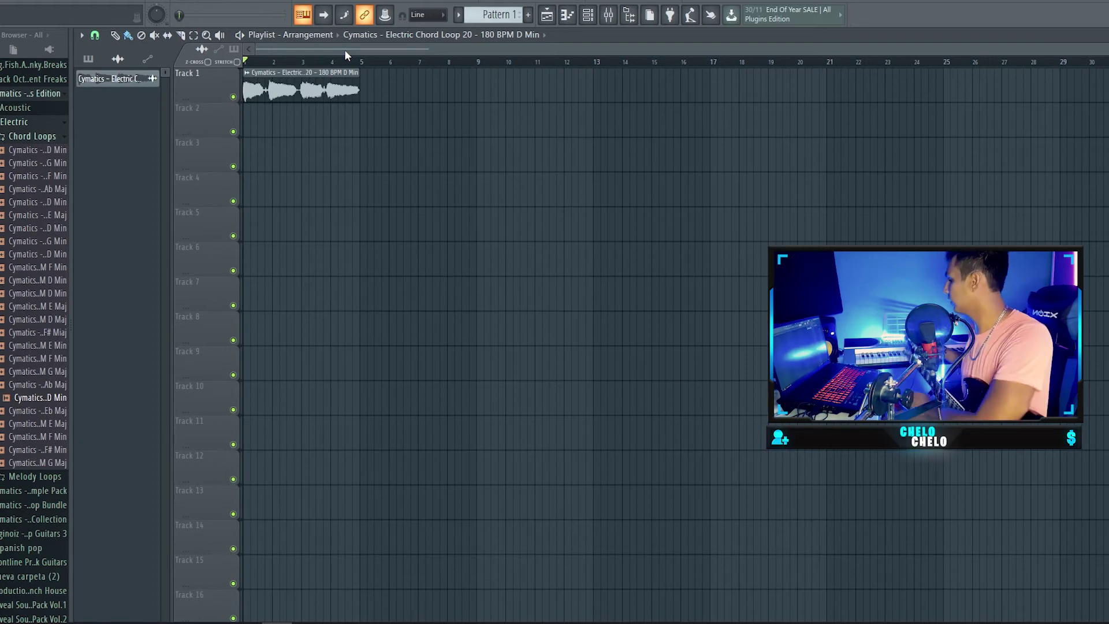
key(space)
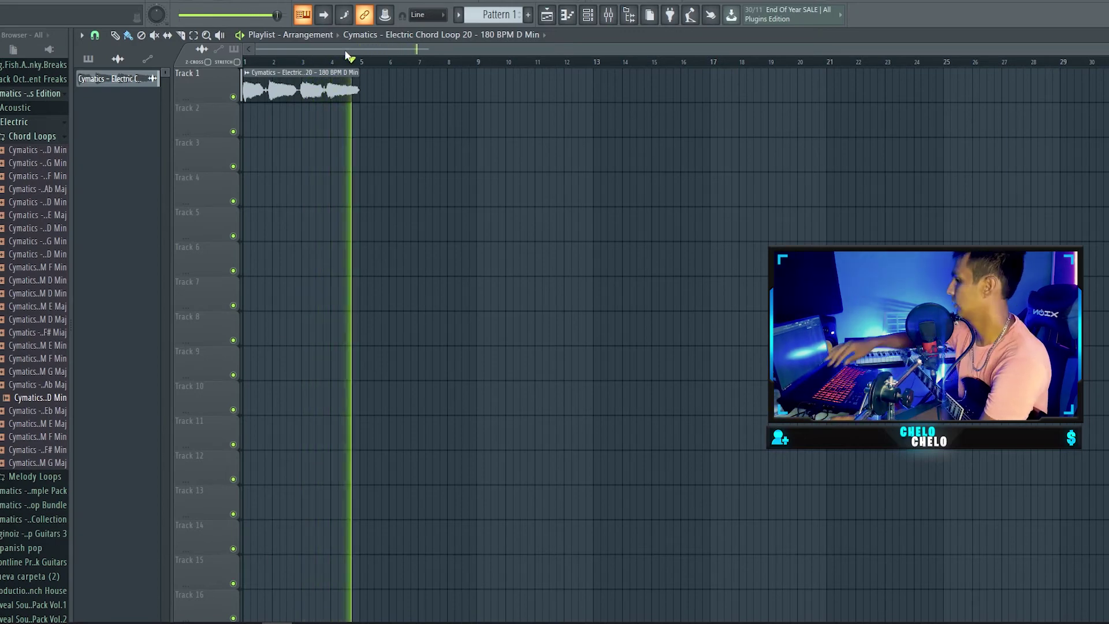
key(space)
key(space)
double_click(349, 92)
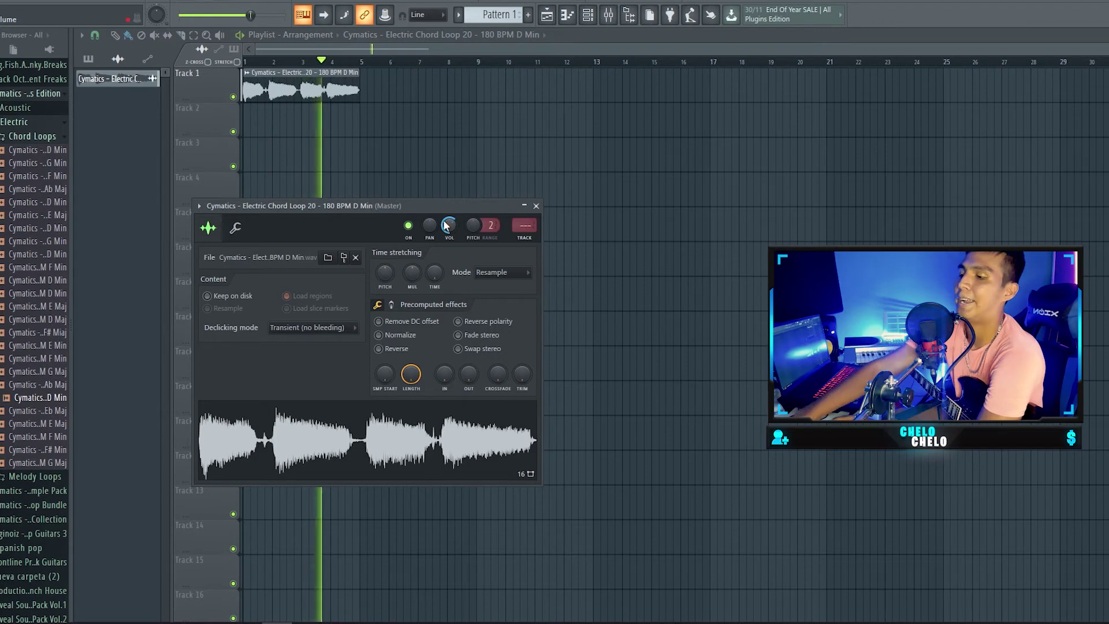
click(536, 206)
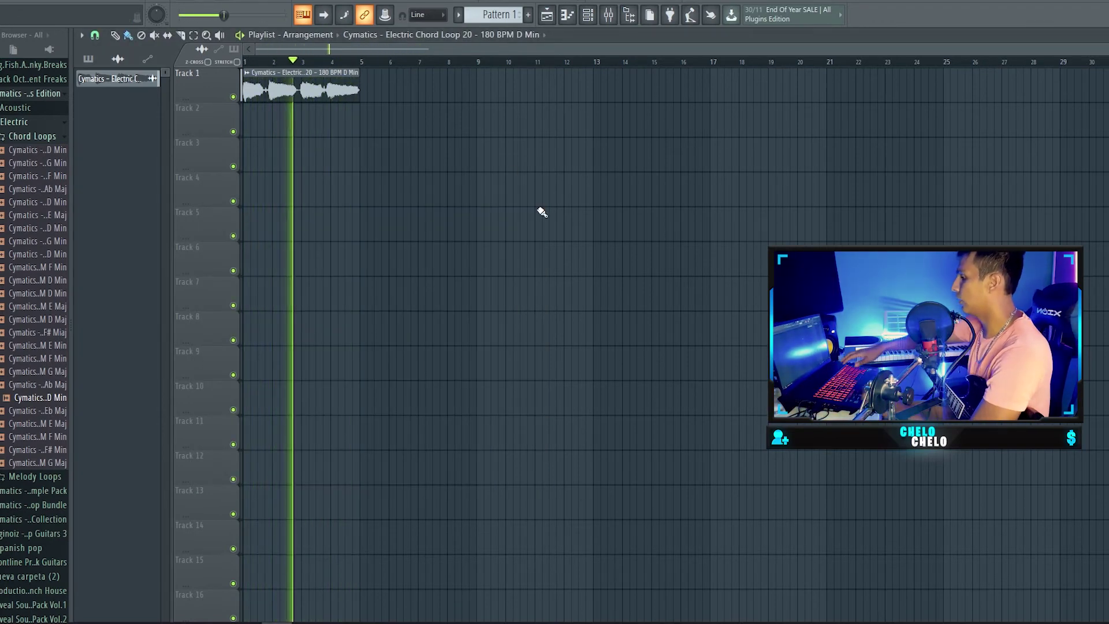
Step: Show all channels in the channel rack and open the dvs saxophone instrument beside it
key(F6)
click(191, 37)
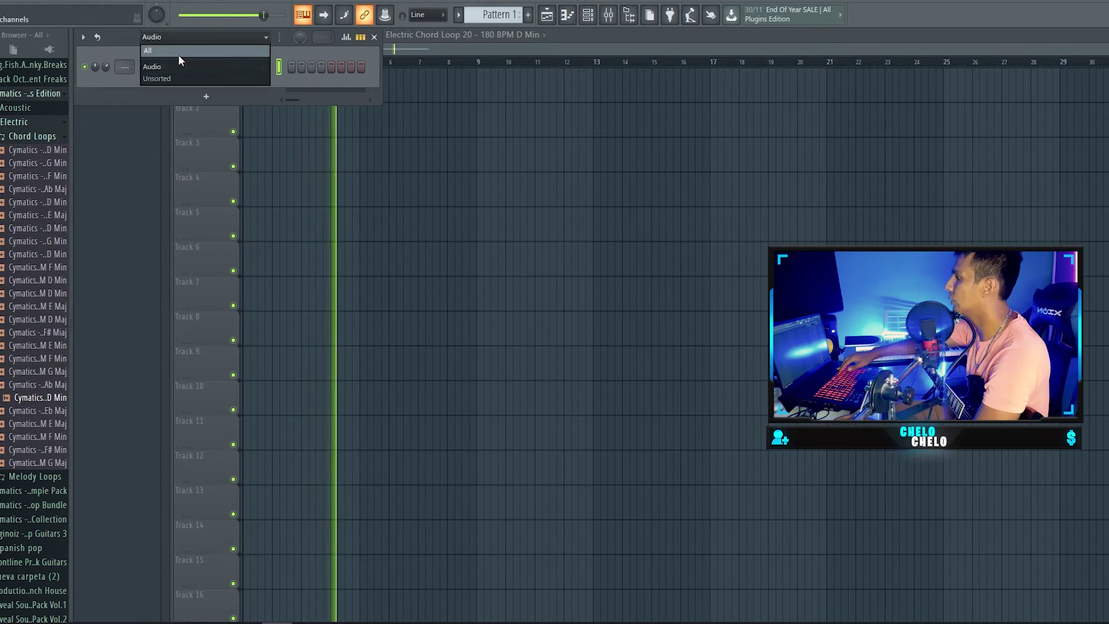
click(178, 55)
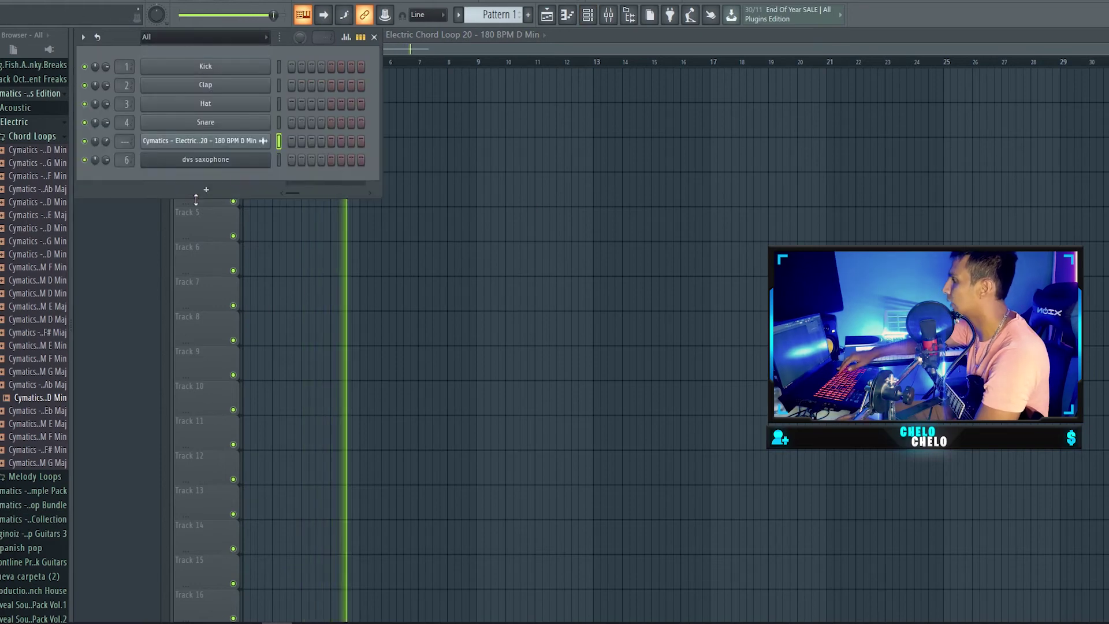
click(238, 162)
drag(585, 147, 560, 148)
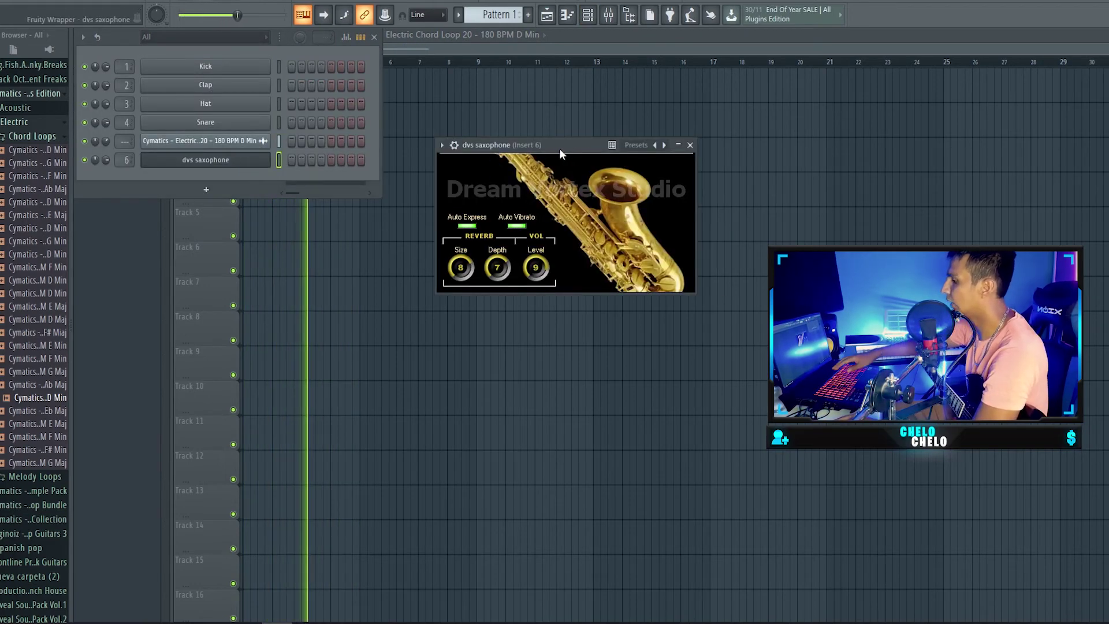
Step: View the ValhallaVintageVerb effect on mixer Insert 6 and bring the channel rack back to the front
key(F9)
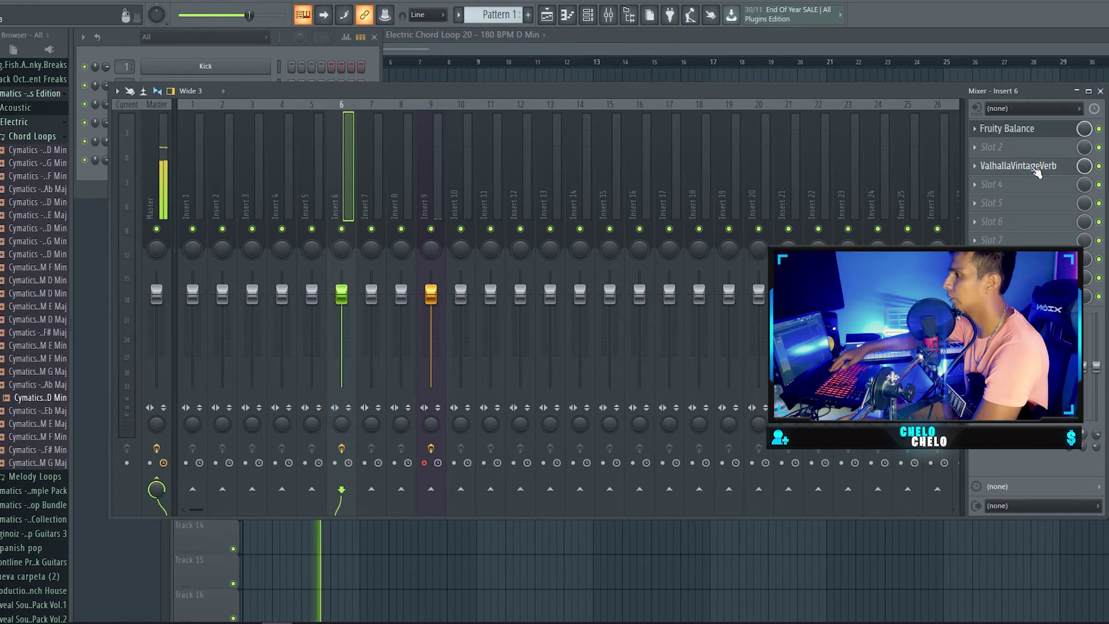
click(1037, 168)
click(747, 181)
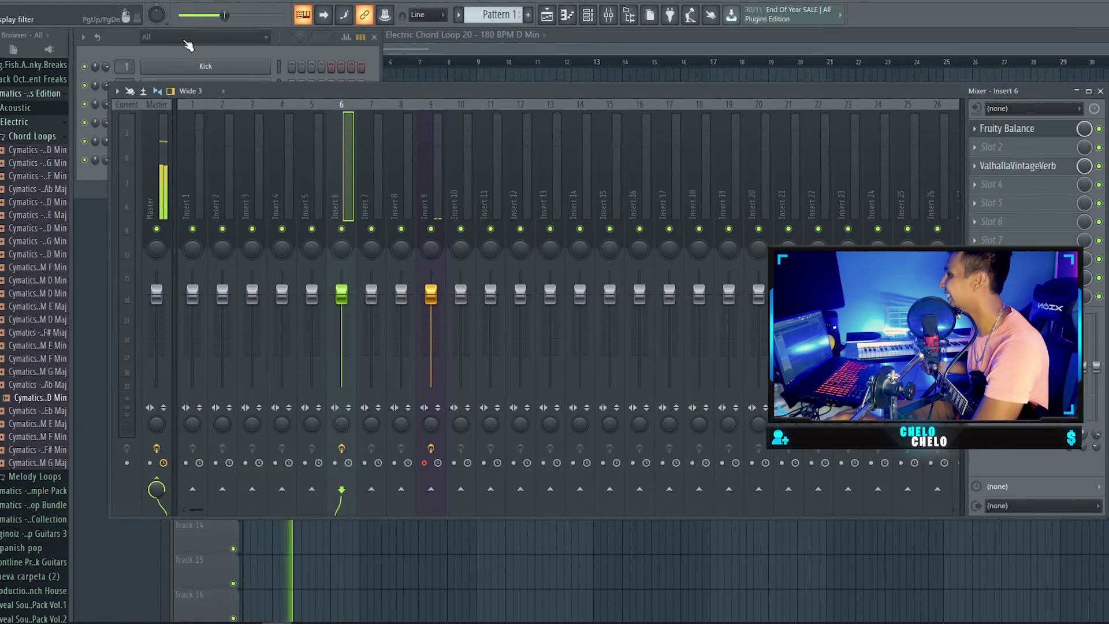
click(119, 39)
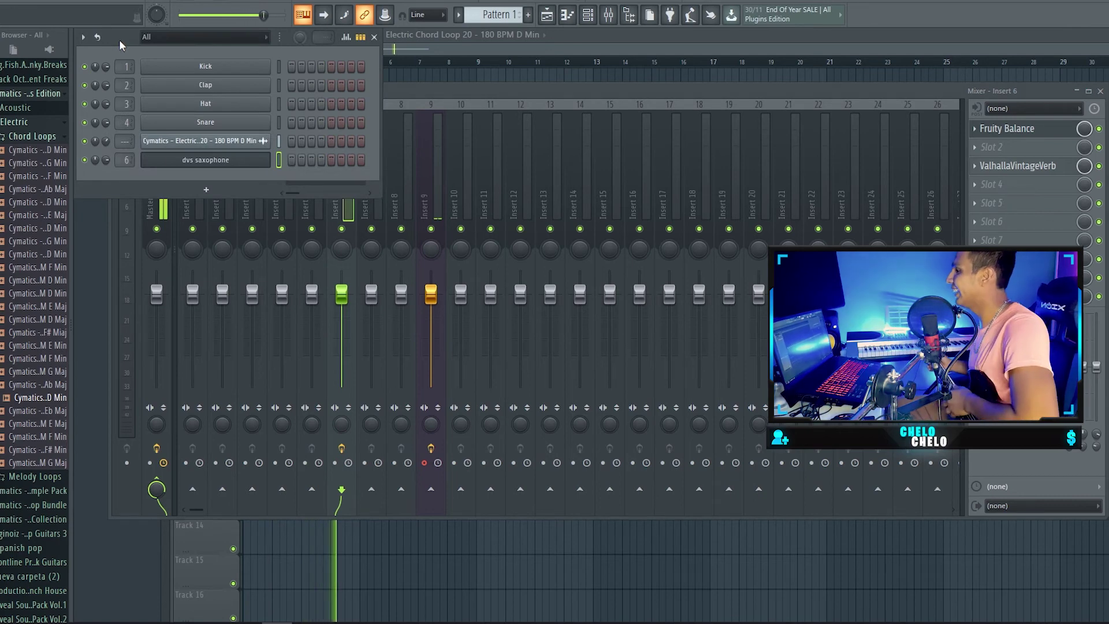